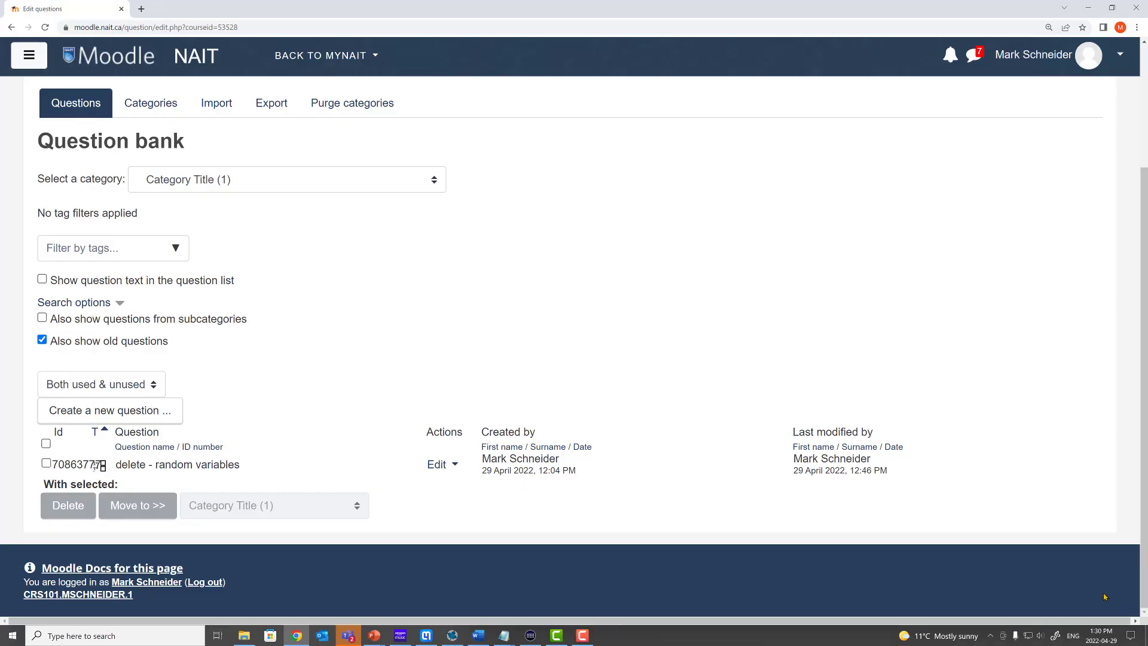
Choose Formulas from the Create a new question type list.
left_click(169, 412)
scroll(378, 384, "down", 5)
left_click(386, 446)
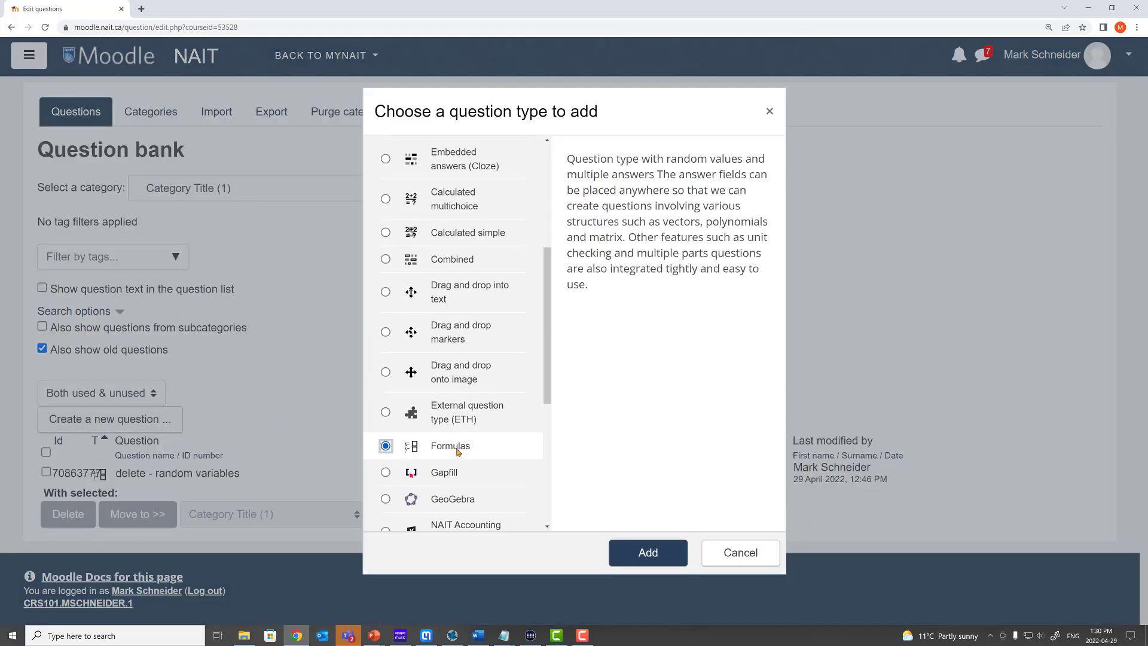
Name the question 'delete - global variables'; define random length={2:5:1}; width={6:9:1}; and global area=length*width;.
left_click(649, 553)
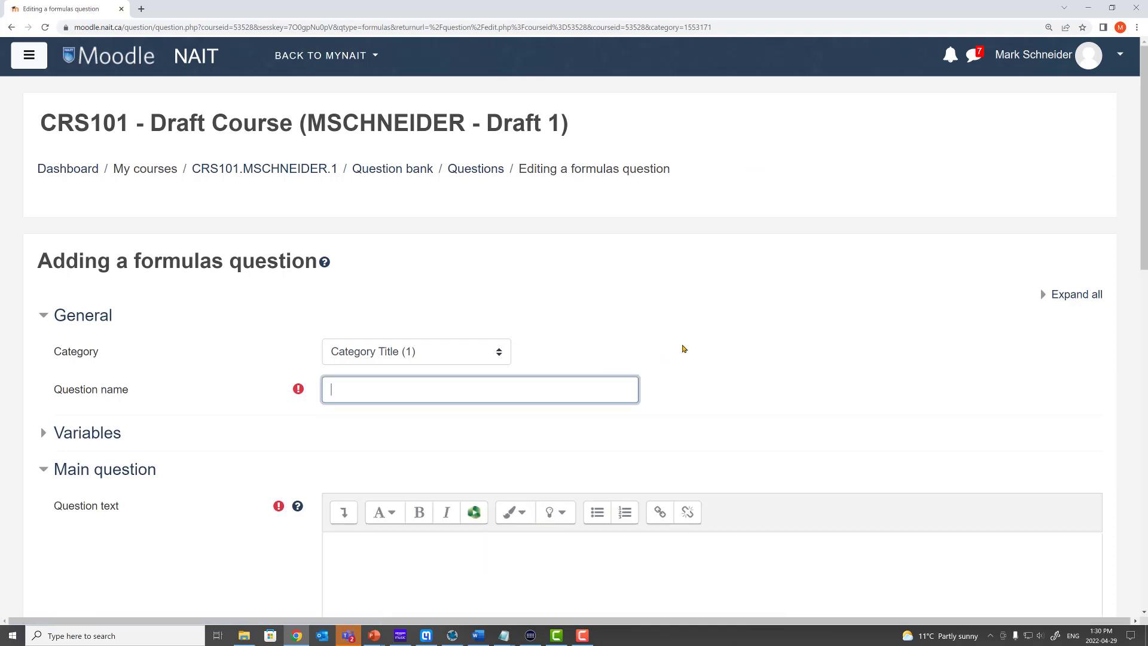
type("delete - global variables")
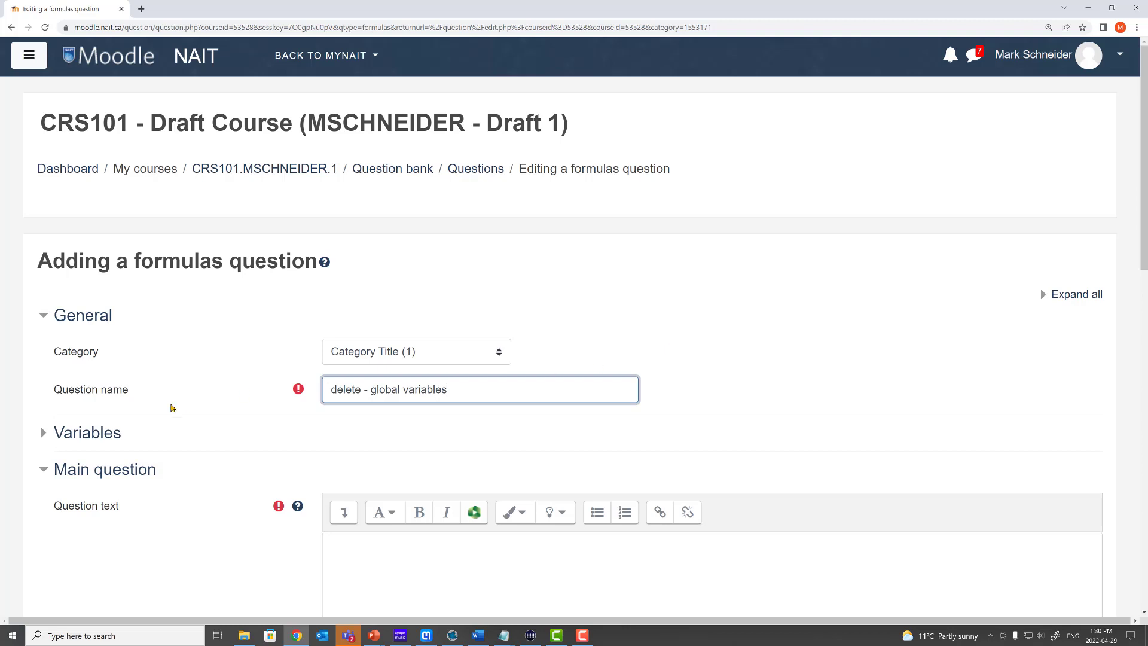
left_click(98, 431)
scroll(239, 397, "down", 1)
left_click(374, 416)
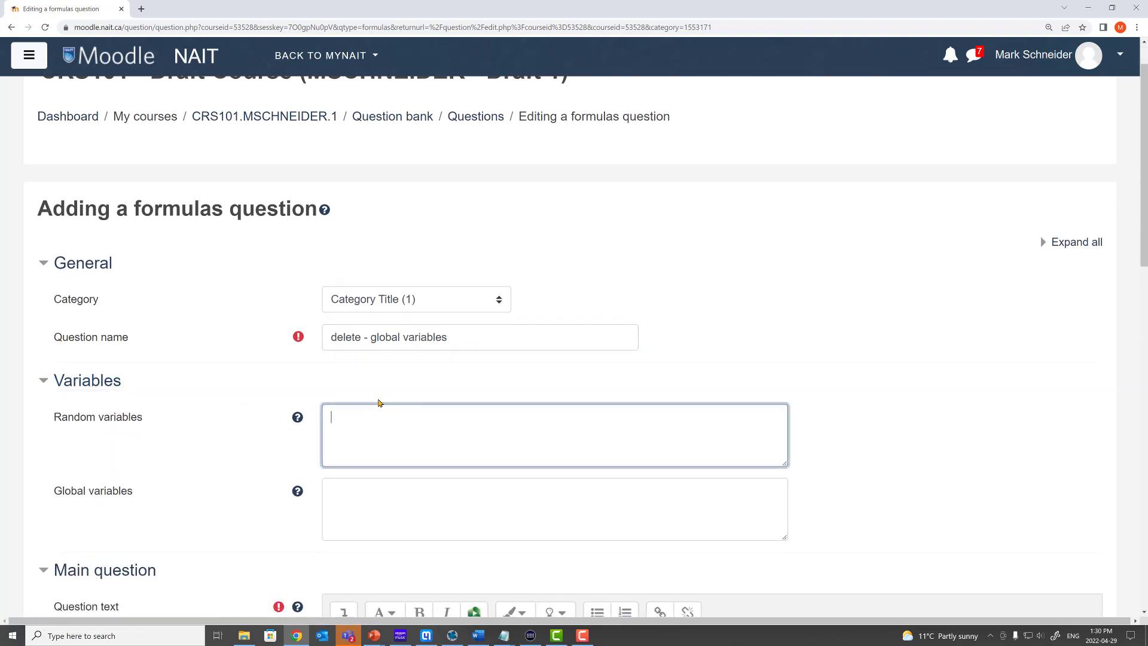
type("length={2:5:1};")
key("Return")
type("width={6:9:1};")
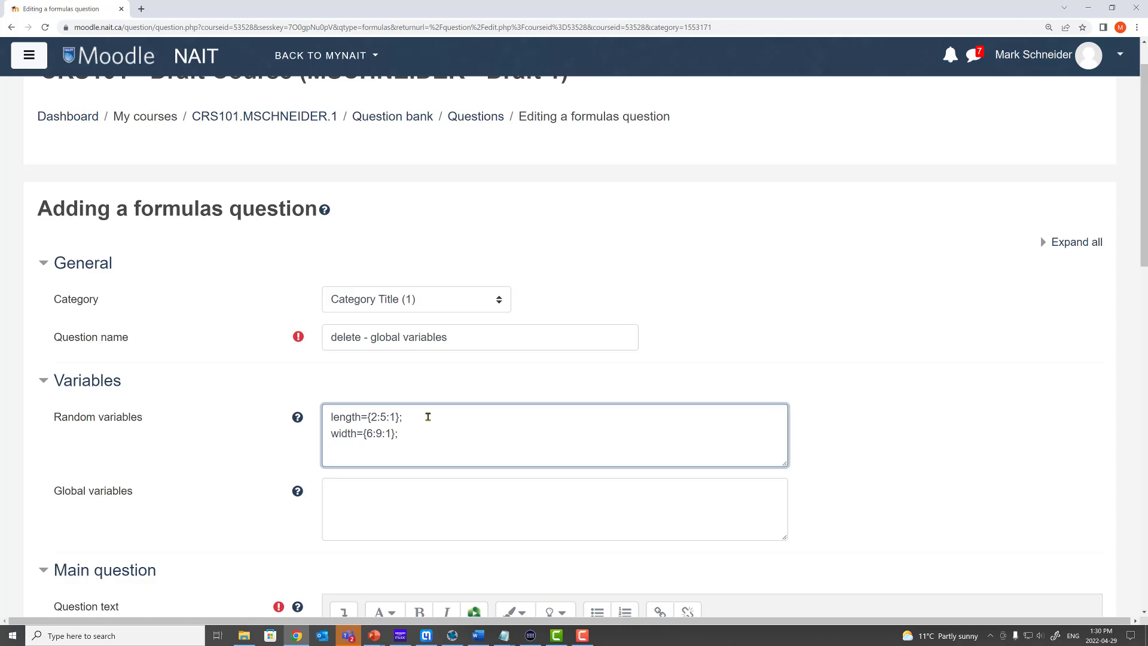
left_click(383, 487)
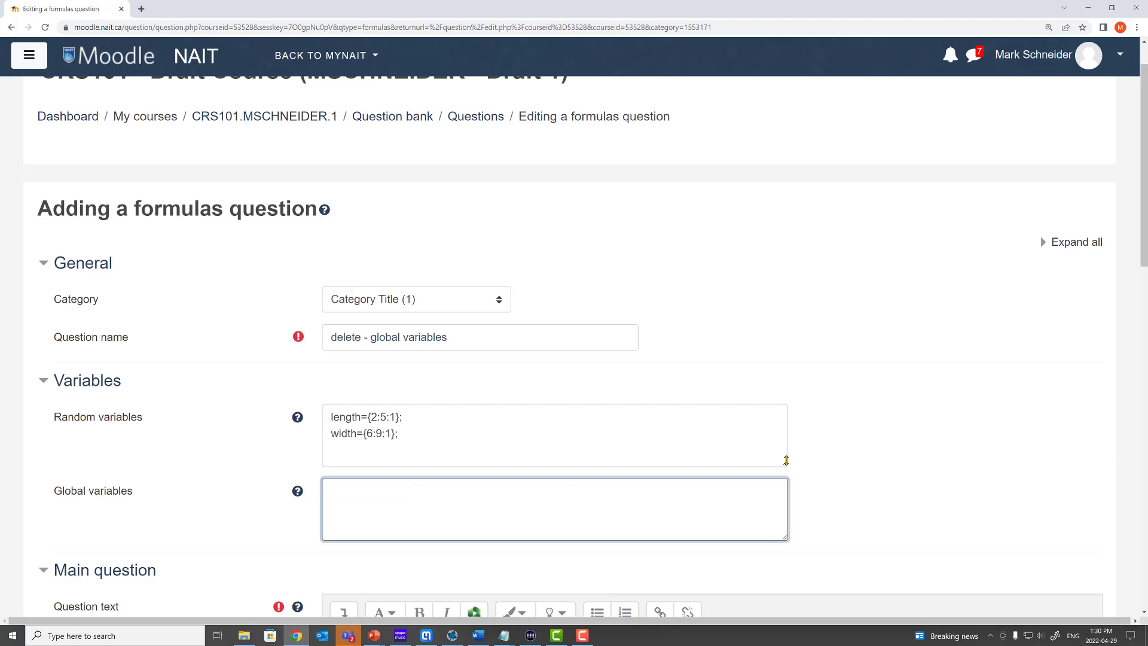
type("area=length*width;")
Write 'Part 1) Determine the area of a rectangle…' using {length} and {width}, then a {#part1} line.
scroll(852, 455, "down", 3)
left_click(482, 451)
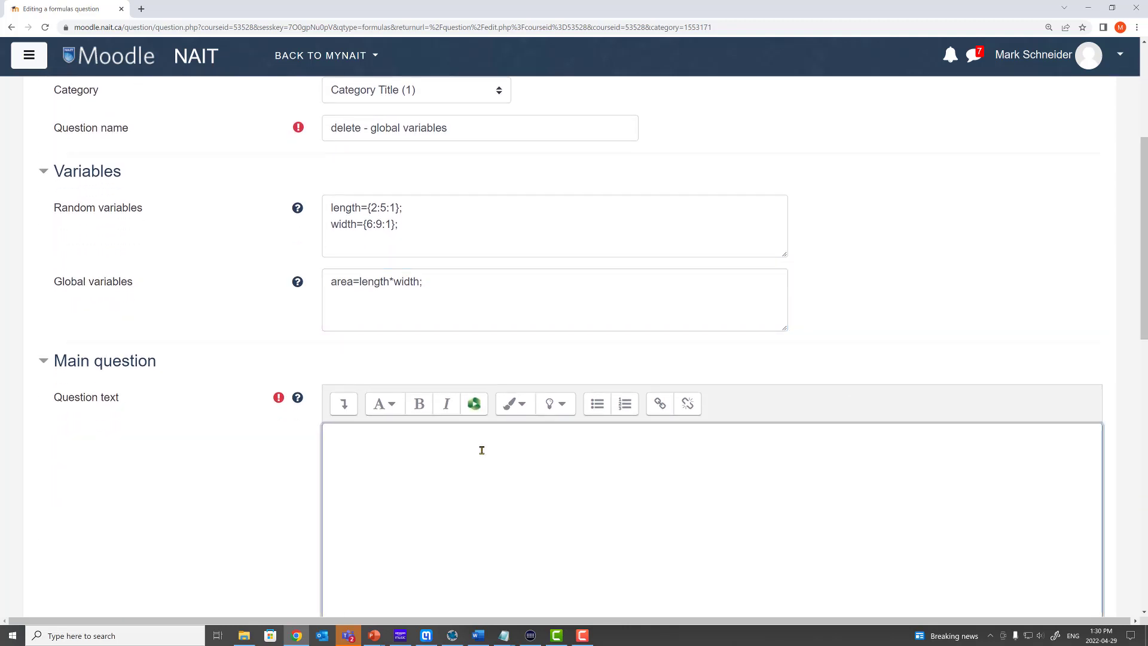
type("Part 1)  Determine the area of a rectangle provided the l")
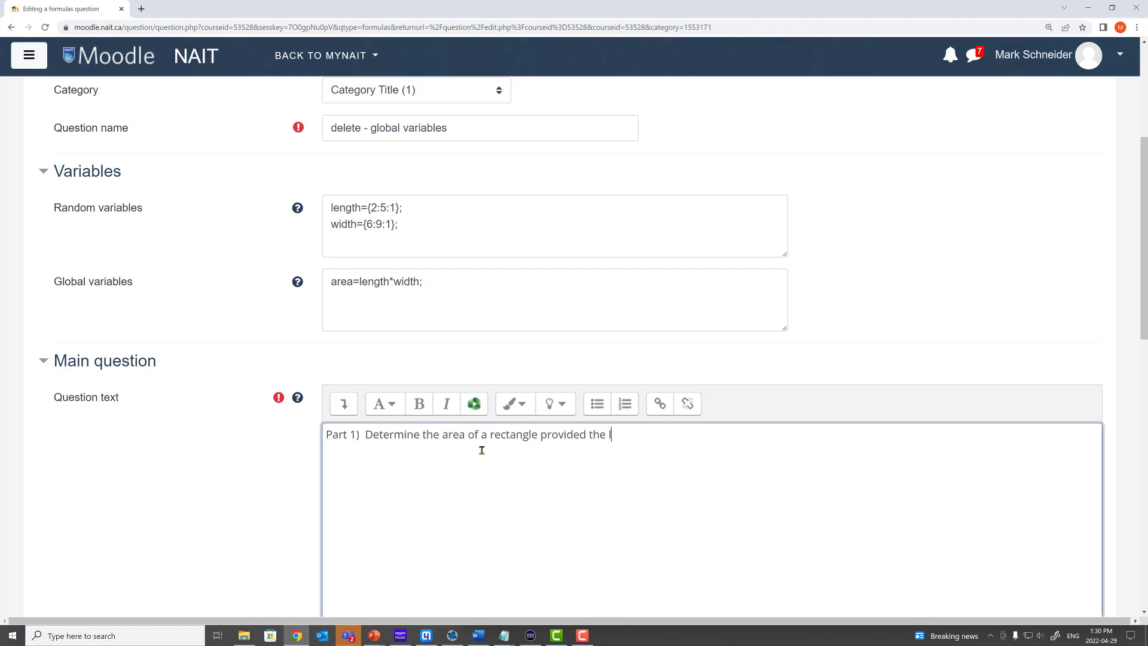
type("ength is {length} and the width")
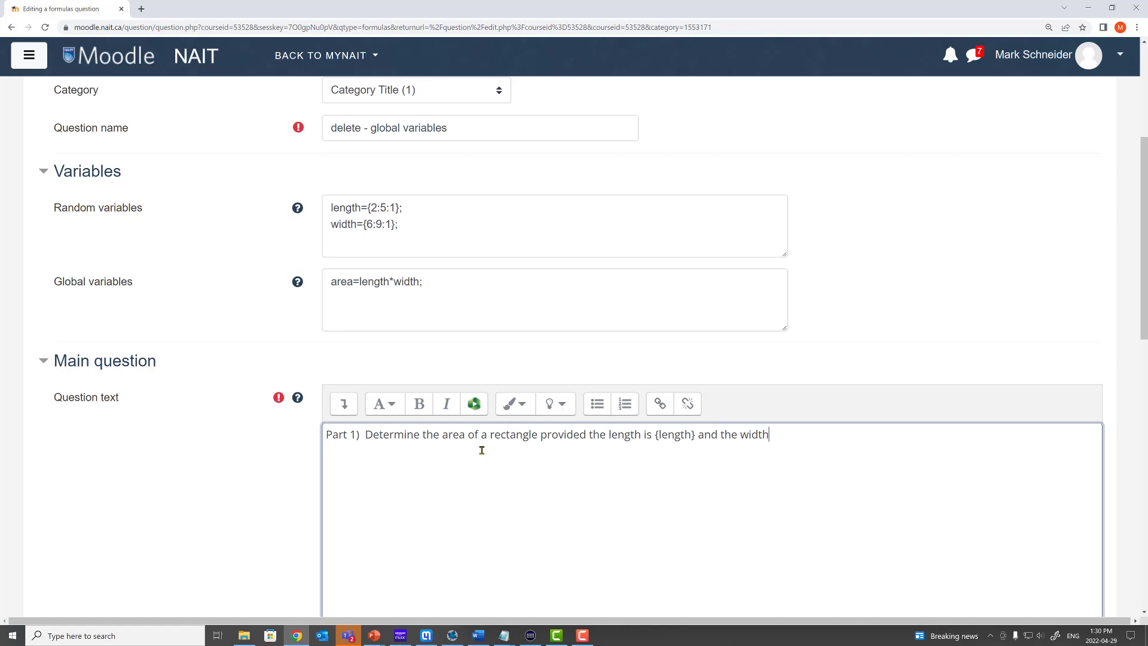
type(" is {width}?")
key("Return")
type("{#part1}")
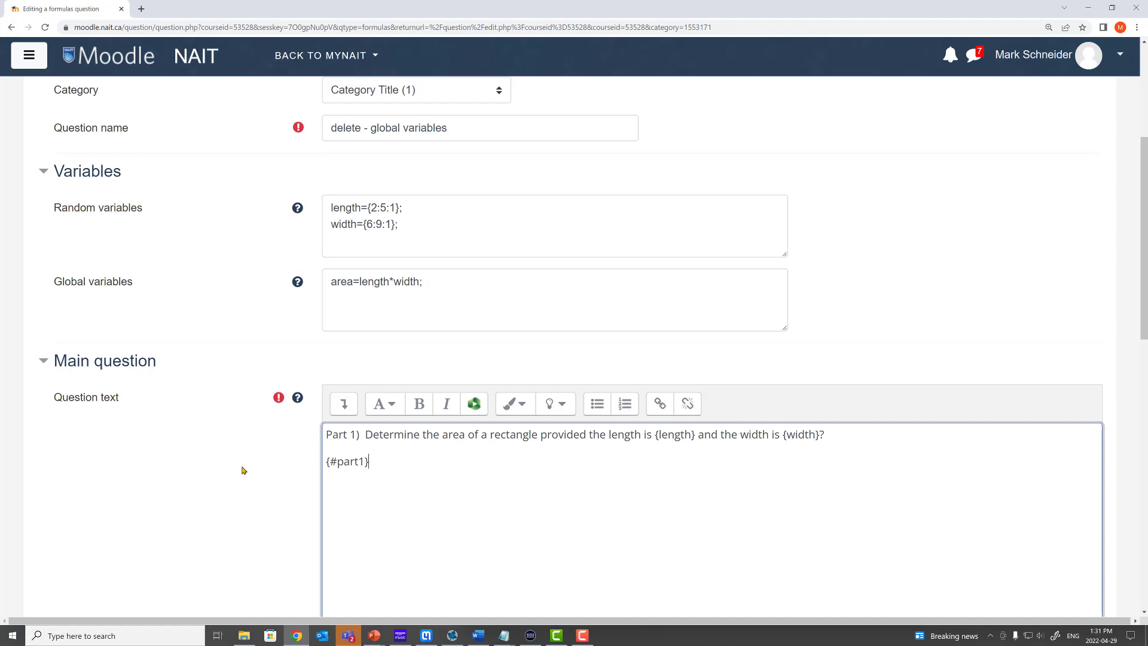
Enter area as Part 1's answer.
scroll(218, 464, "down", 3)
scroll(216, 464, "down", 5)
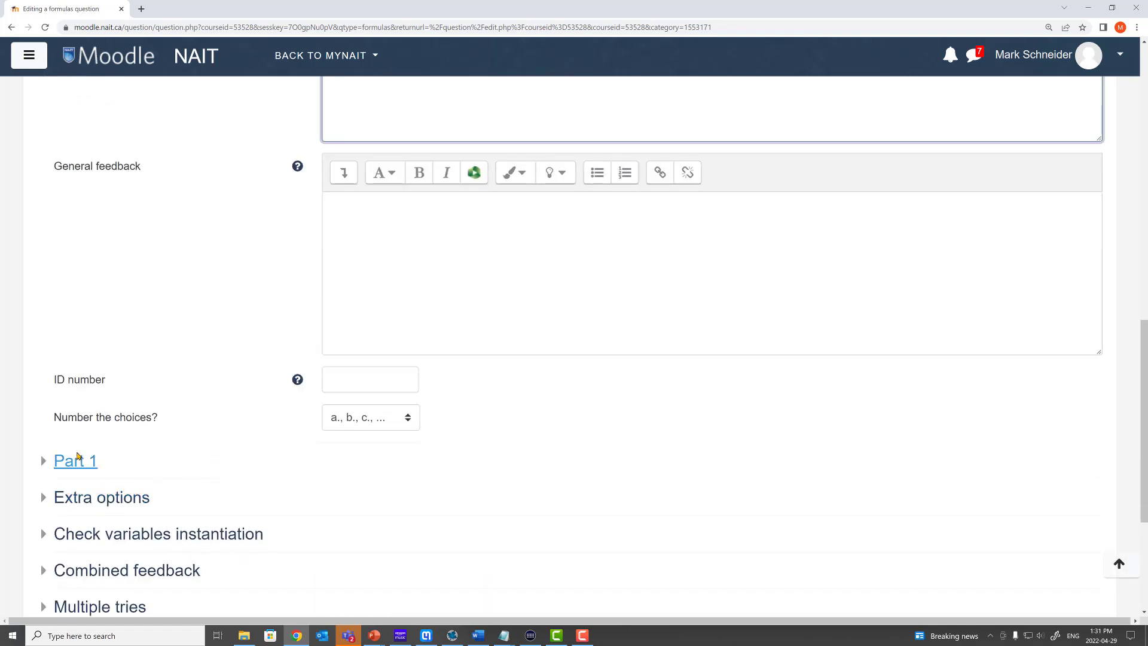
left_click(78, 486)
scroll(197, 480, "down", 3)
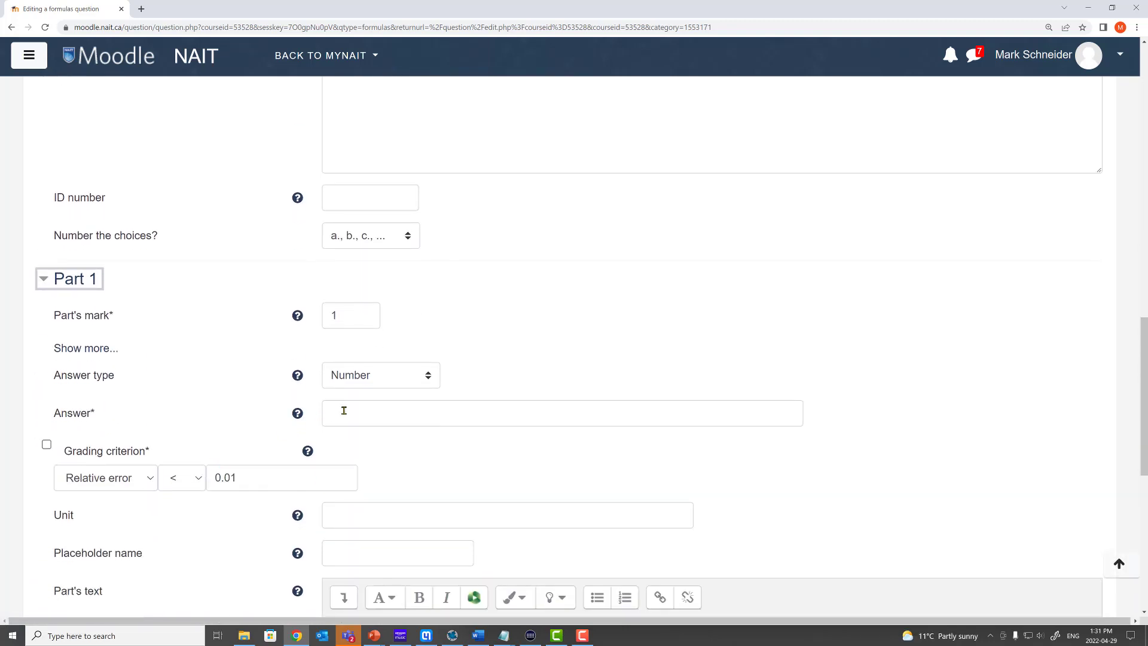
left_click(348, 411)
type("area")
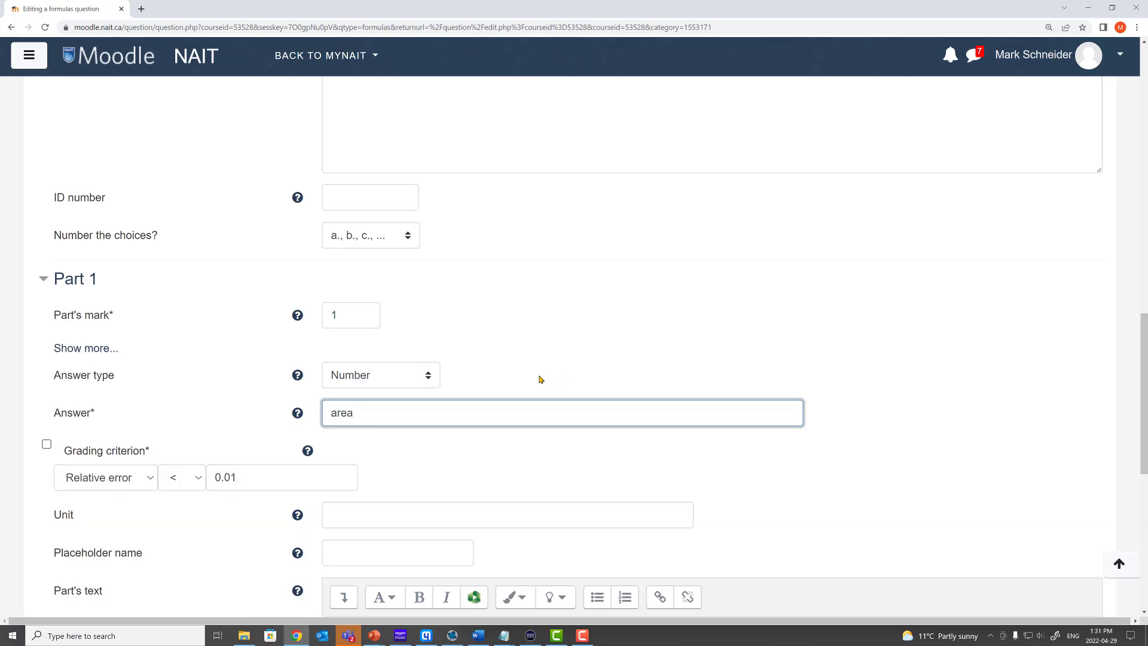
Set Part 1's grading criterion to Absolute error == 0.
left_click(142, 482)
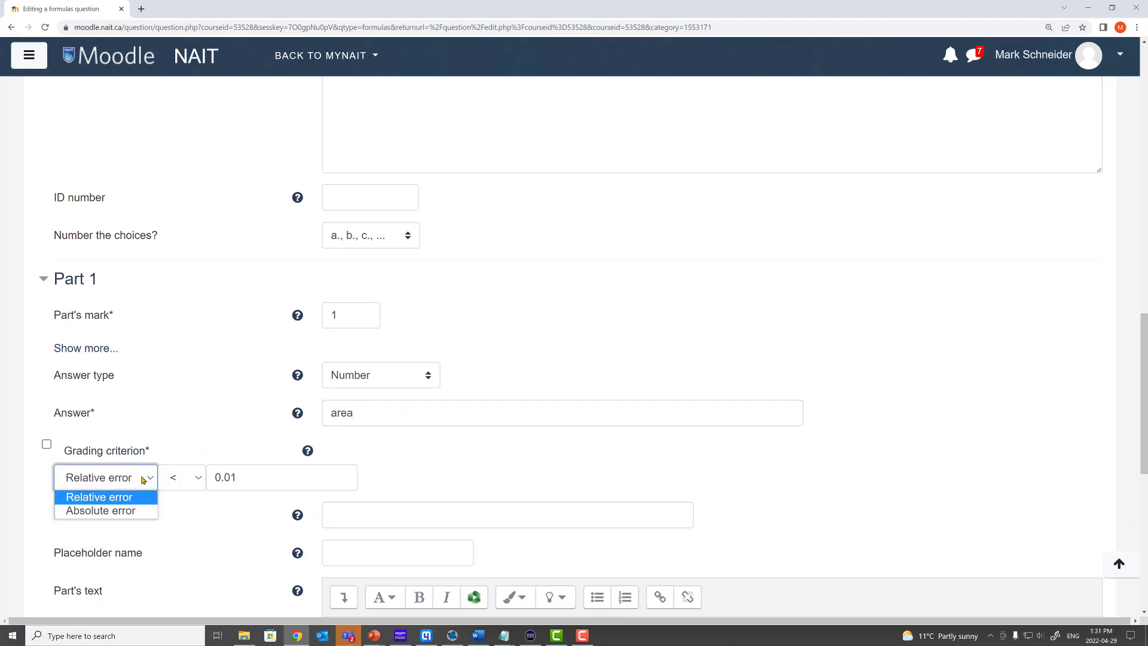
left_click(122, 512)
left_click(182, 477)
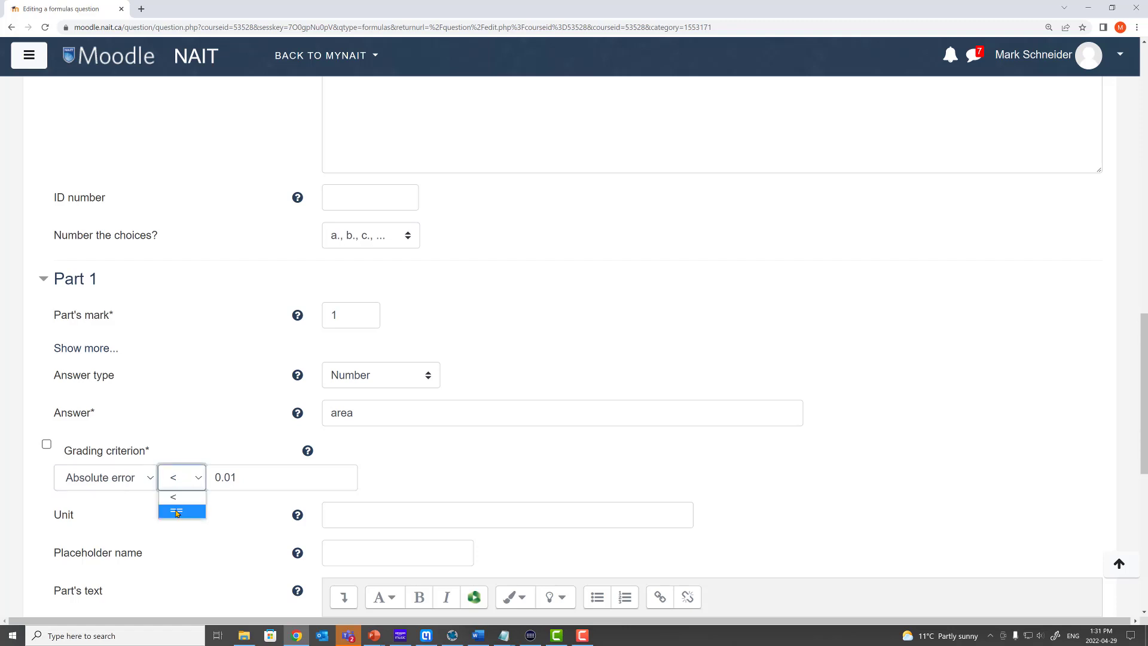
left_click(180, 506)
key("Tab")
type("0")
left_click(197, 450)
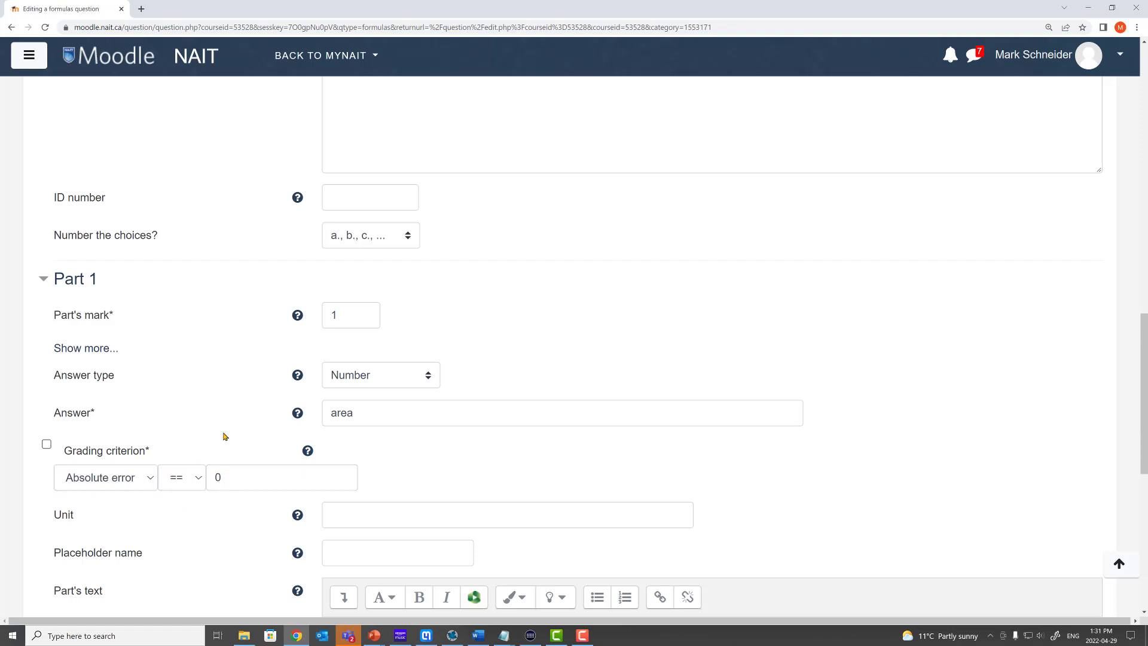
Enter #part1 as Part 1's placeholder name.
scroll(272, 430, "down", 1)
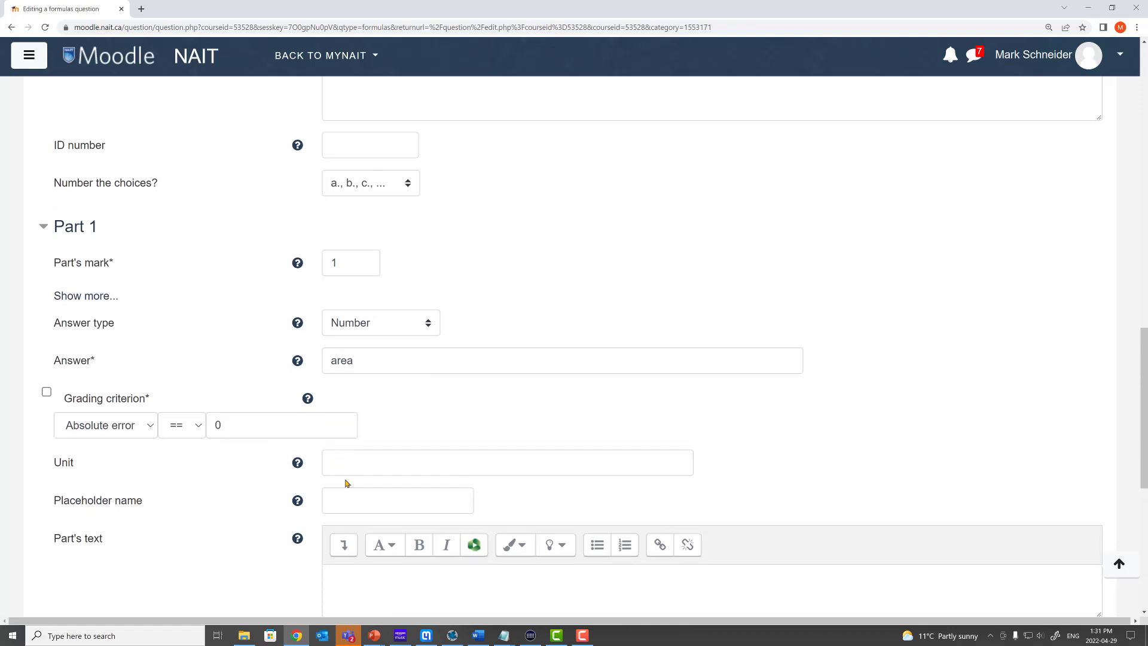
left_click(353, 496)
type("#part1")
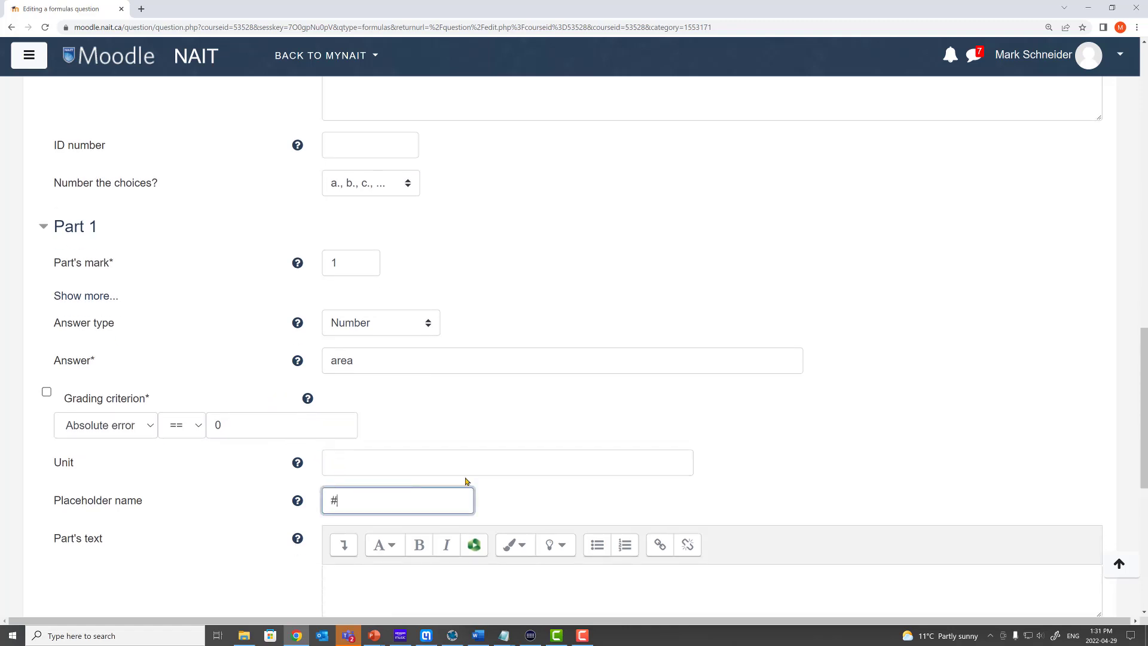
left_click(536, 496)
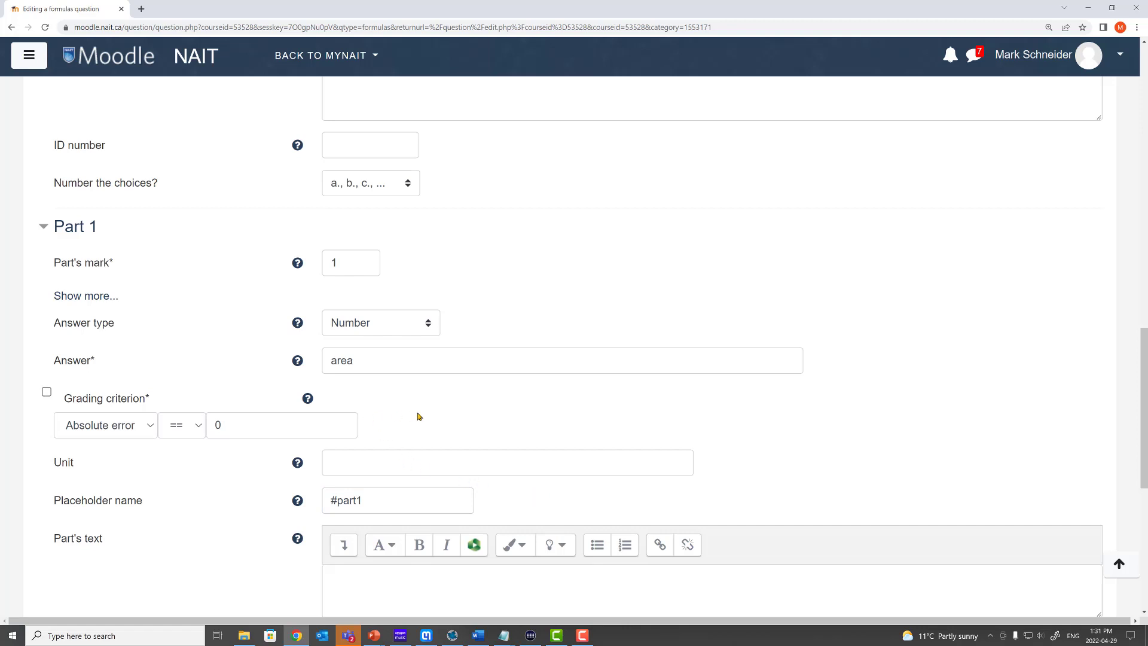
Save the question and open its preview.
scroll(417, 421, "down", 7)
left_click(433, 440)
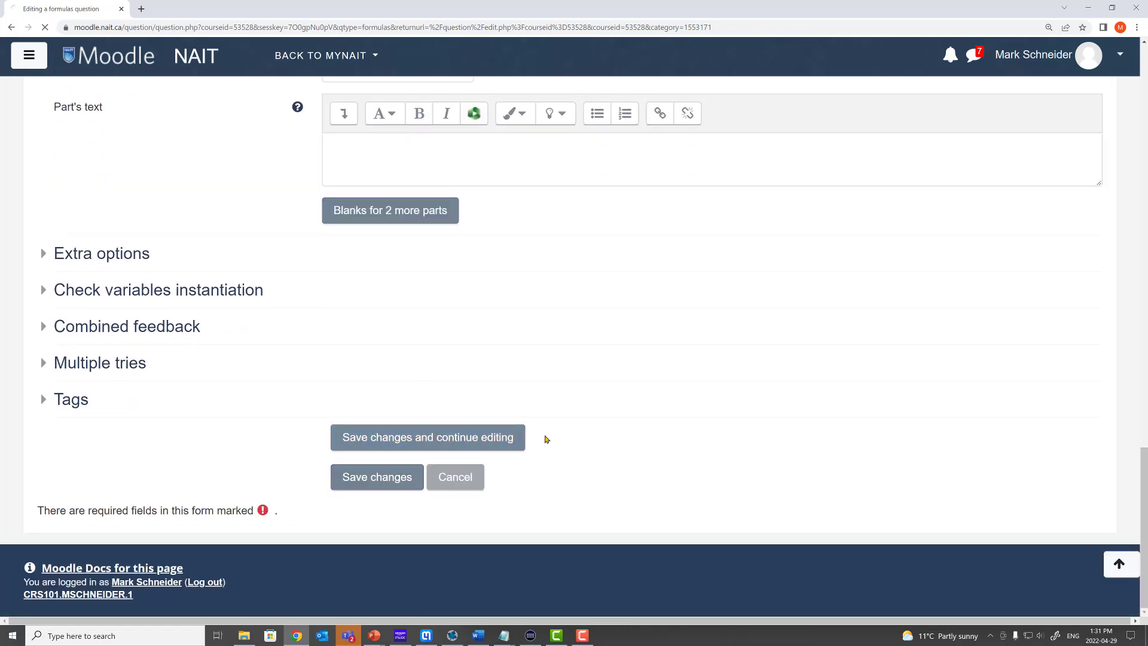
scroll(471, 490, "down", 8)
scroll(471, 490, "down", 4)
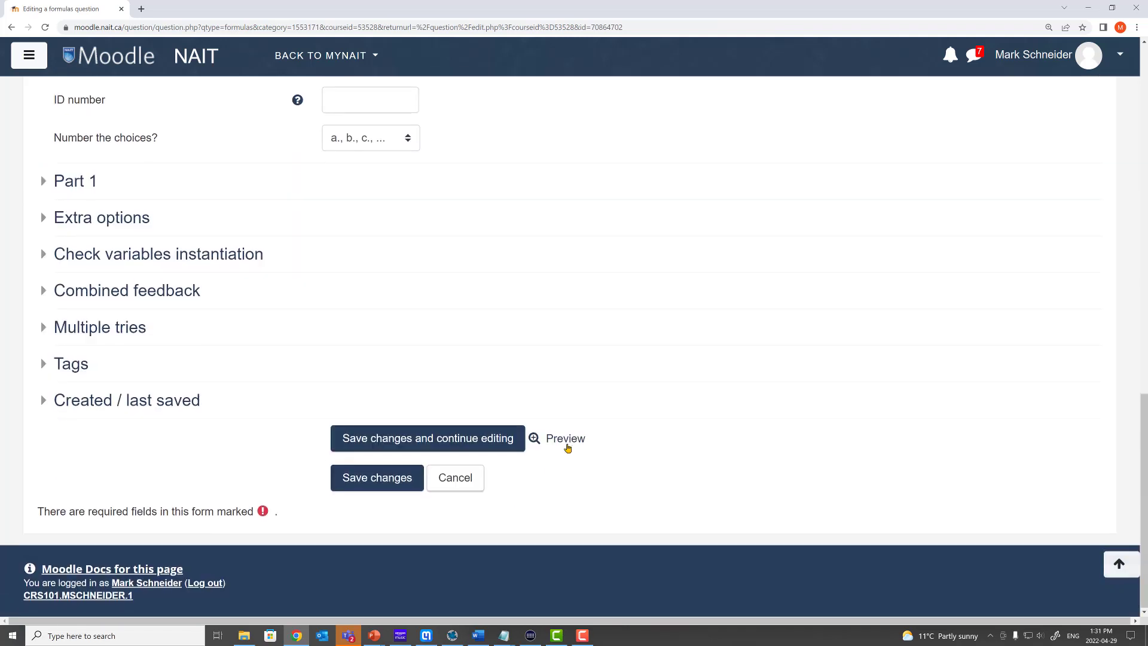
left_click(563, 437)
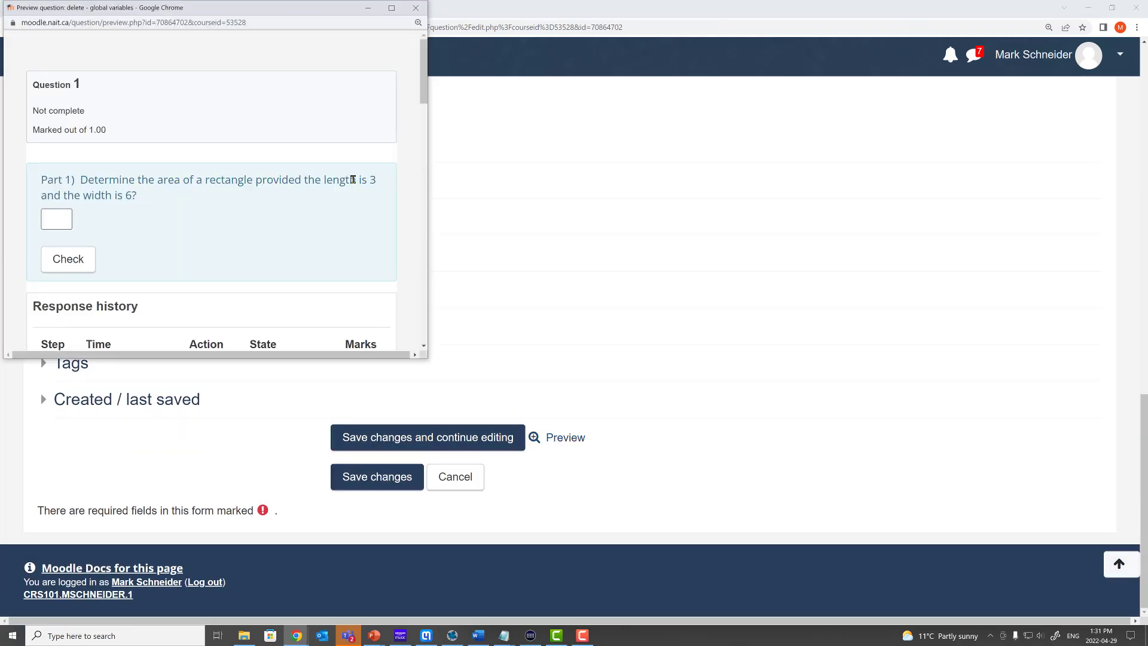
Answer 18, confirm it is graded correct, and close the preview.
left_click(58, 220)
left_click(59, 219)
type("18")
left_click(81, 259)
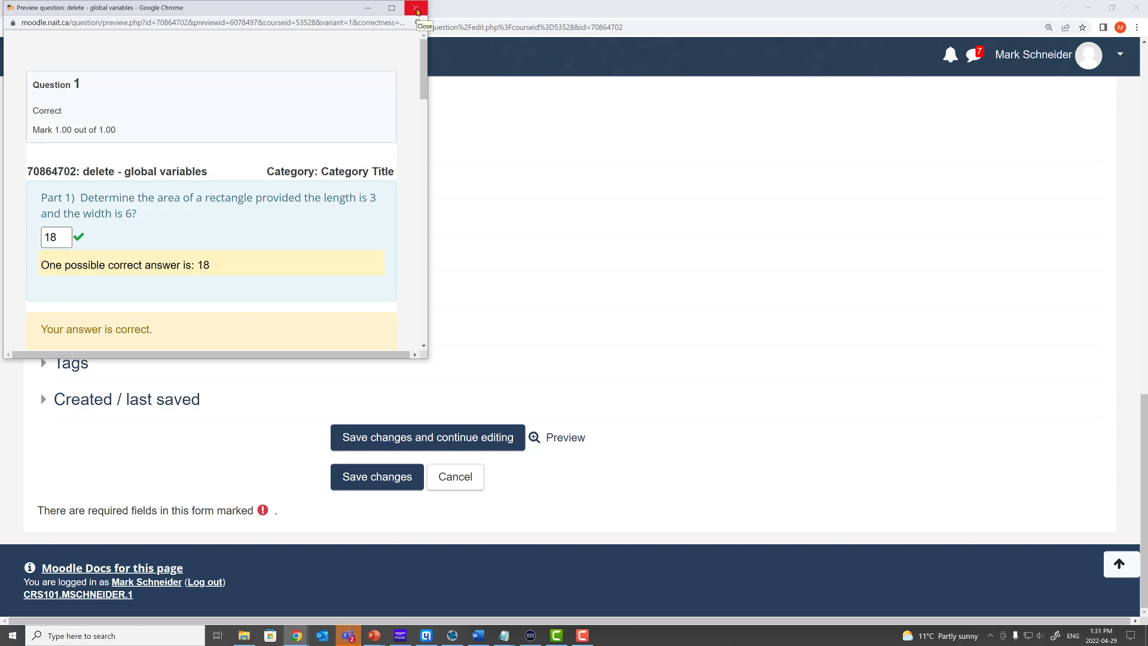
left_click(417, 10)
Add random variable myNumber={1,4,9}; on a new line.
scroll(341, 345, "up", 5)
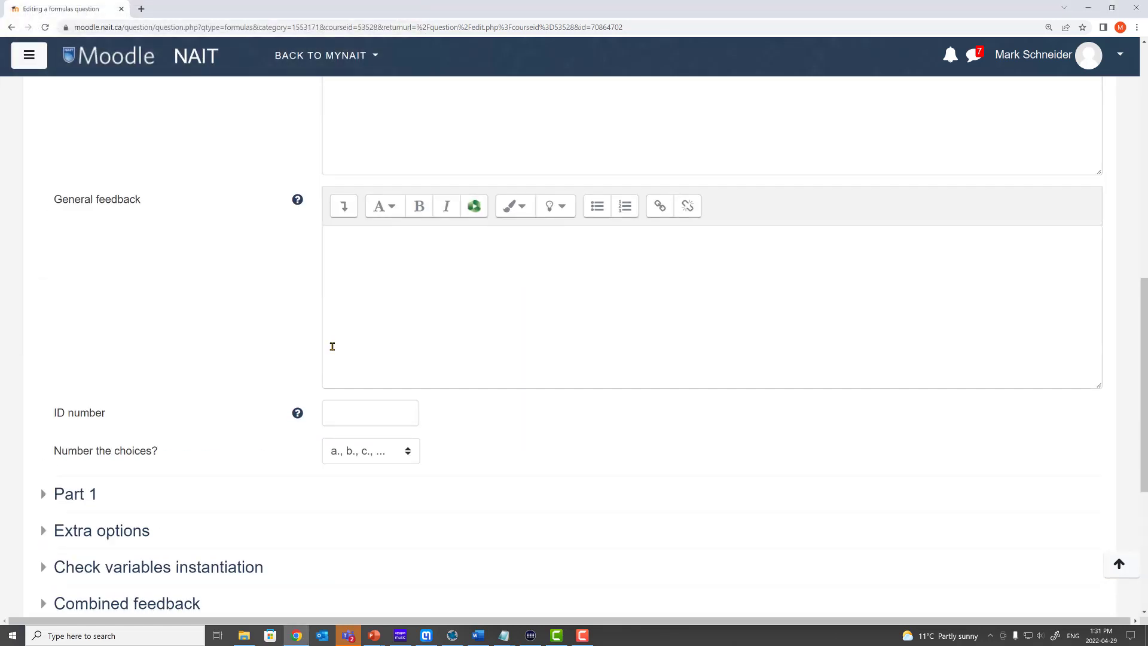
scroll(333, 346, "up", 8)
left_click(96, 362)
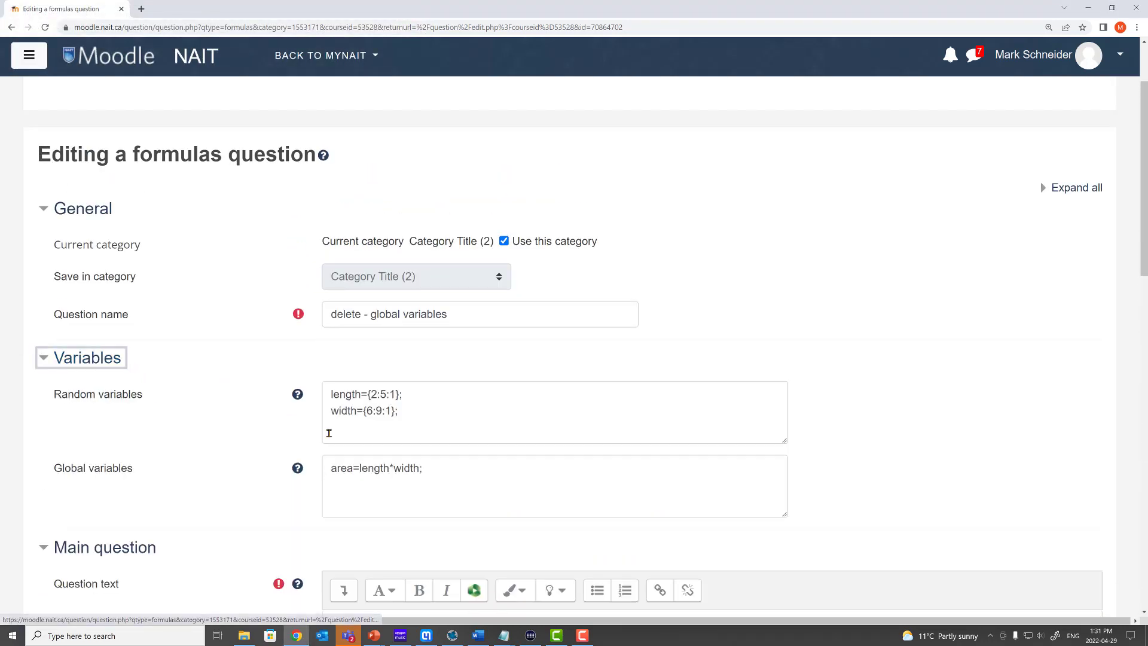
left_click(449, 425)
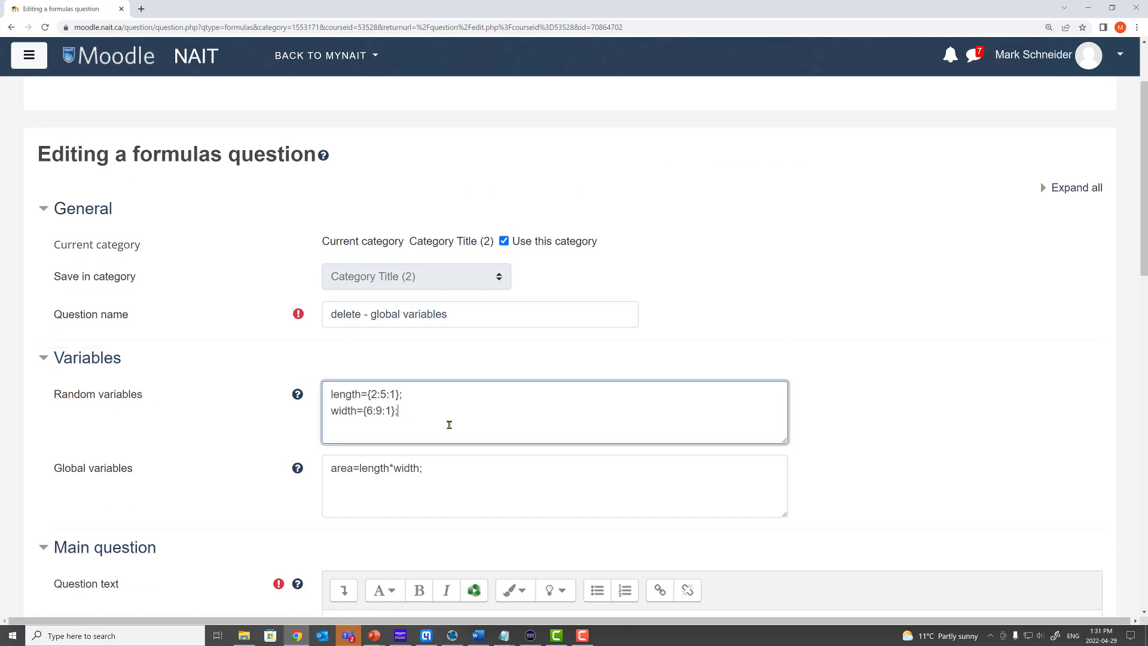
key("Return")
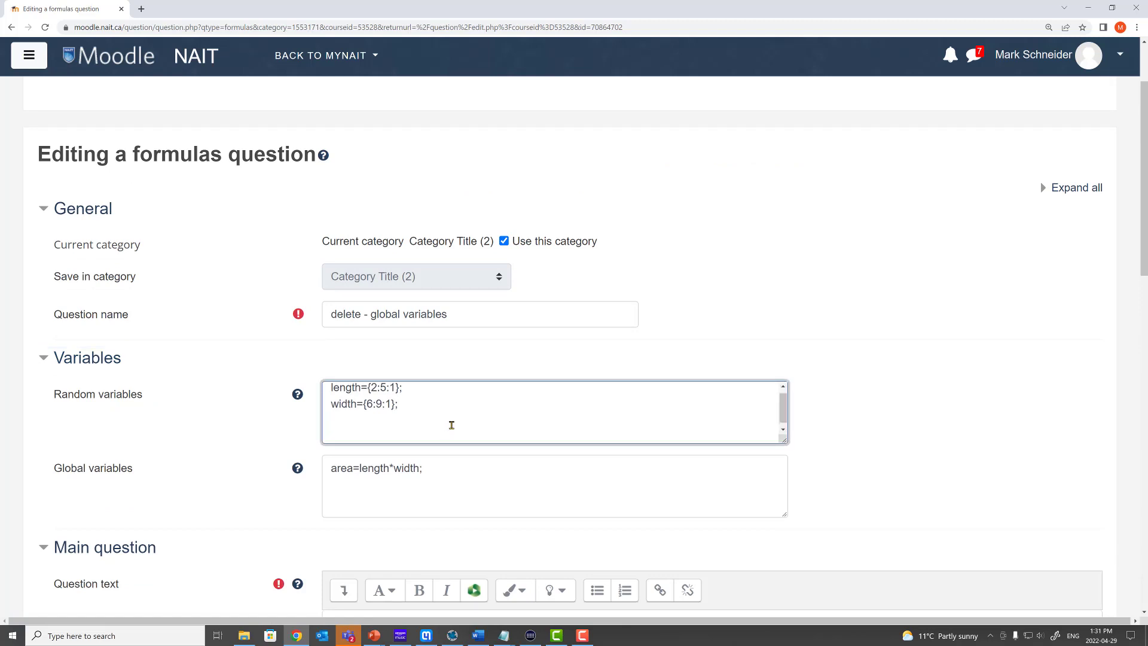
type("myNumber={1,4,9};")
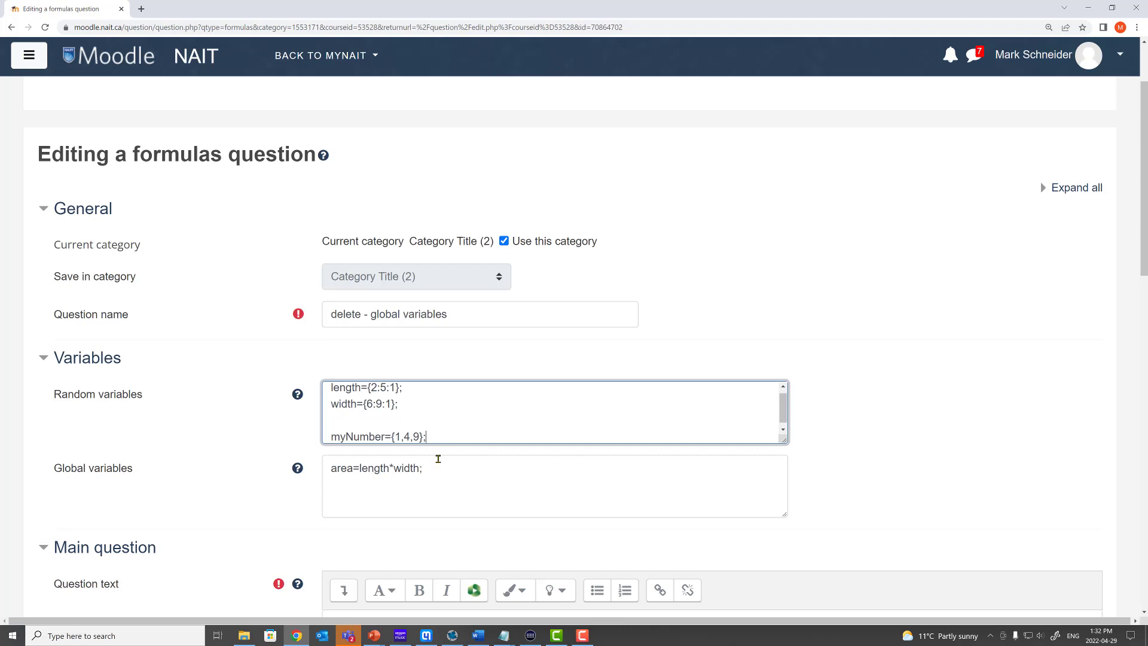
Add global variables myNumCubed=pow(myNumber,3); and sqrtMyNum=sqrt(myNumber);.
left_click(440, 472)
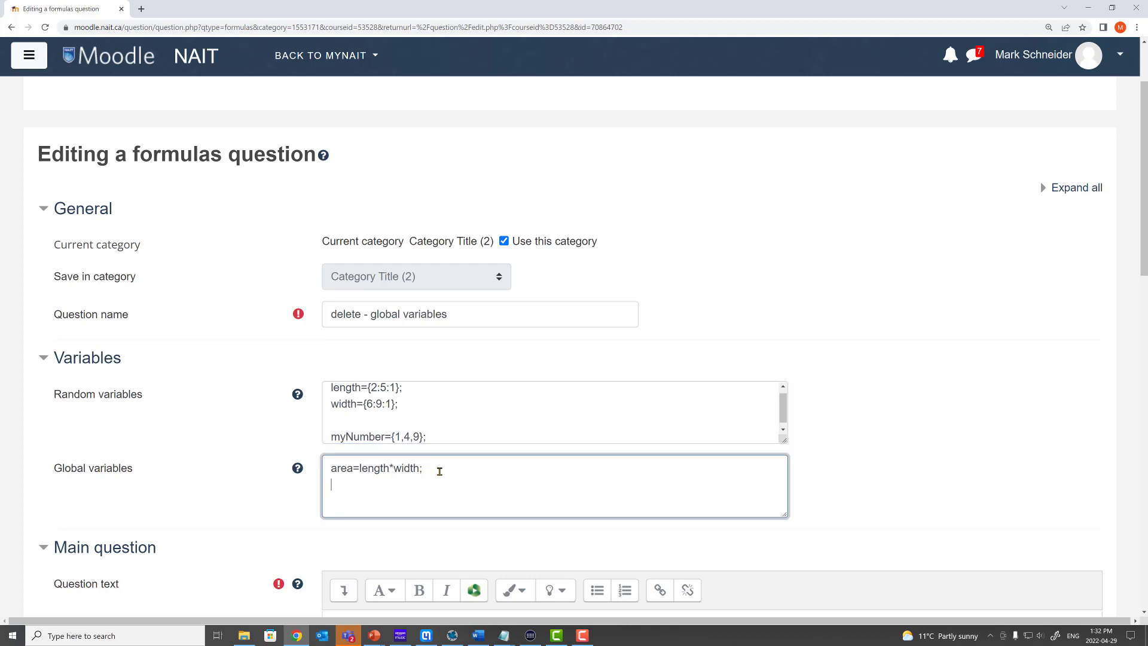
type("myNumCubed=pow(myNumber,3);")
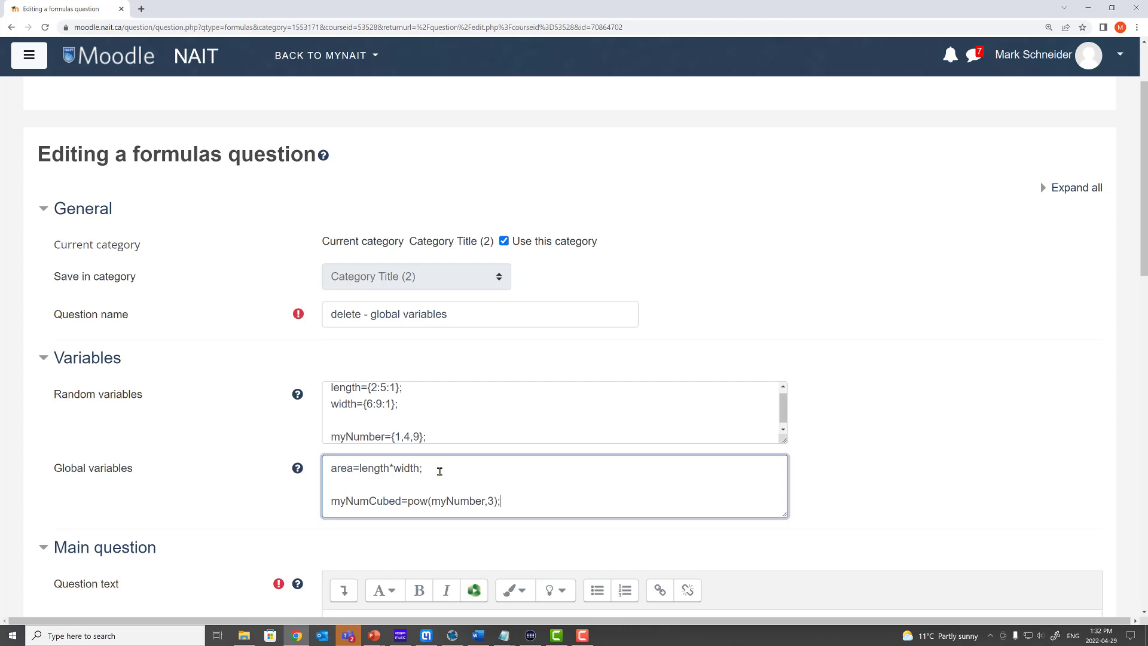
key("Return")
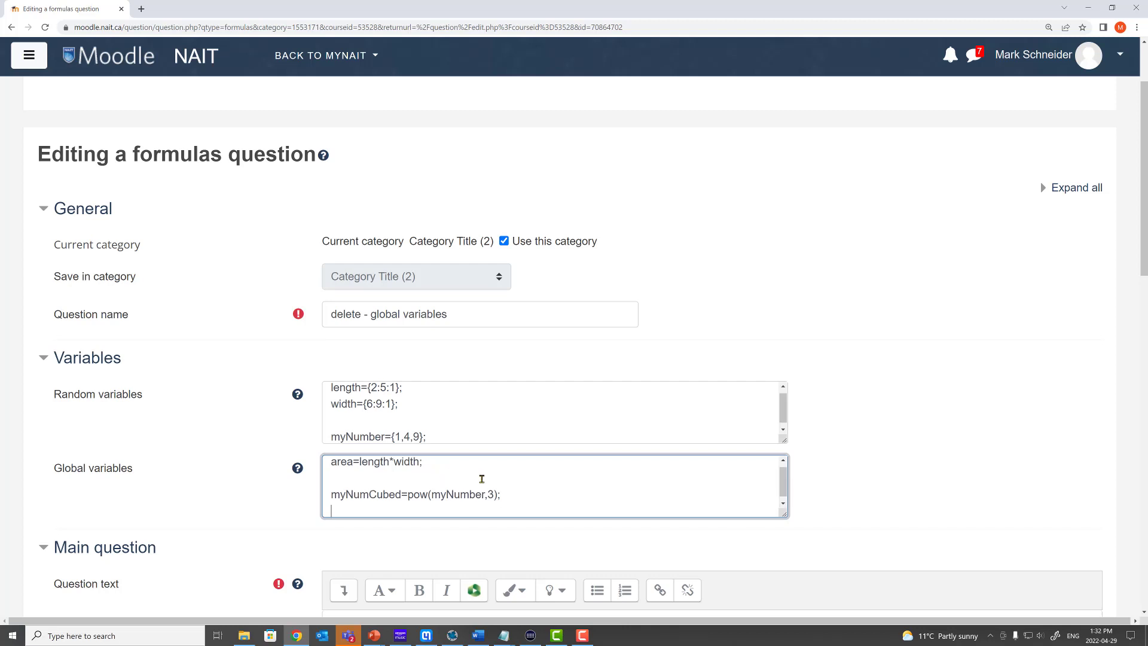
type("sqrtMyNum=sqrt(myNumber);")
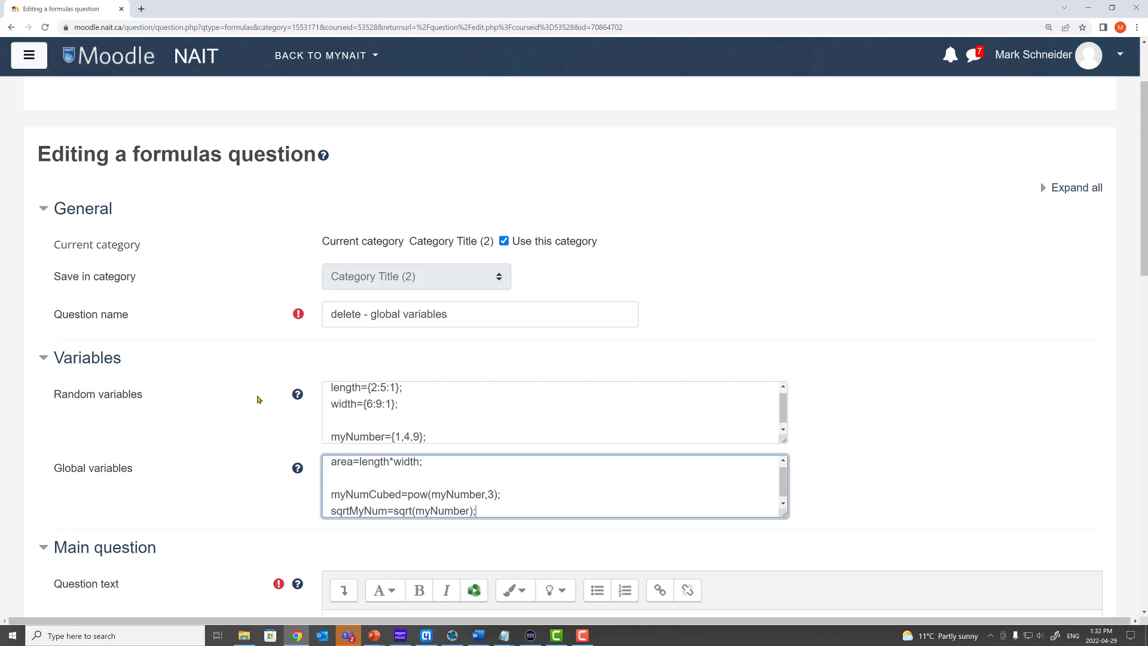
Add 'Part 2) My Number is {myNumber}' to the question text with {#part2} on the line below.
scroll(227, 400, "down", 2)
scroll(228, 399, "down", 3)
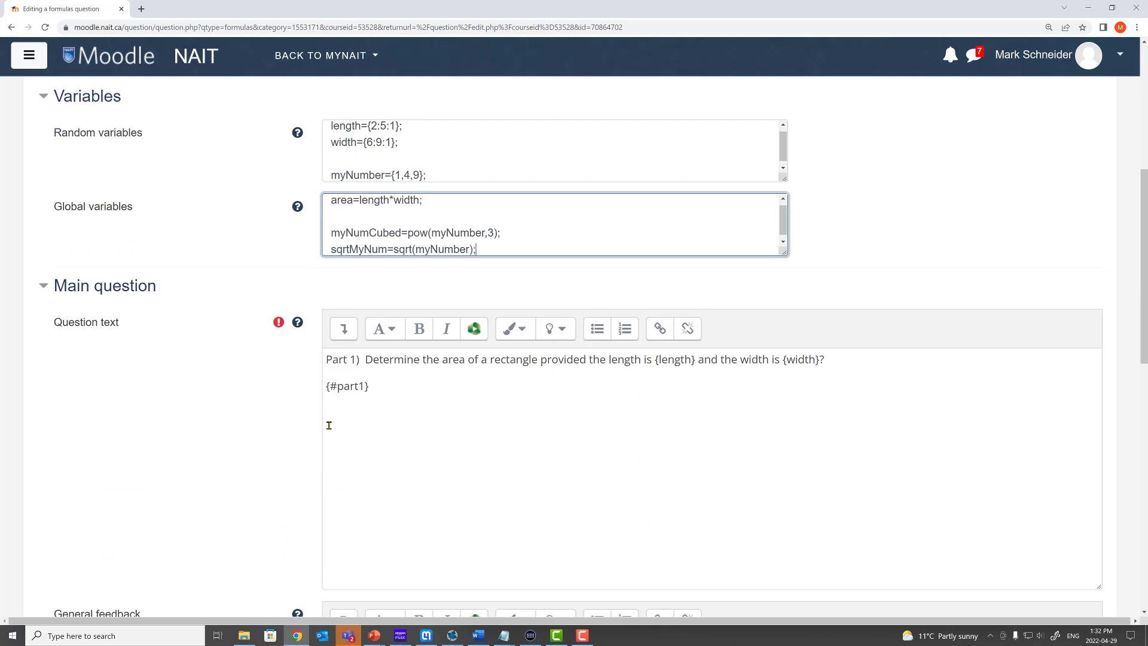
left_click(391, 386)
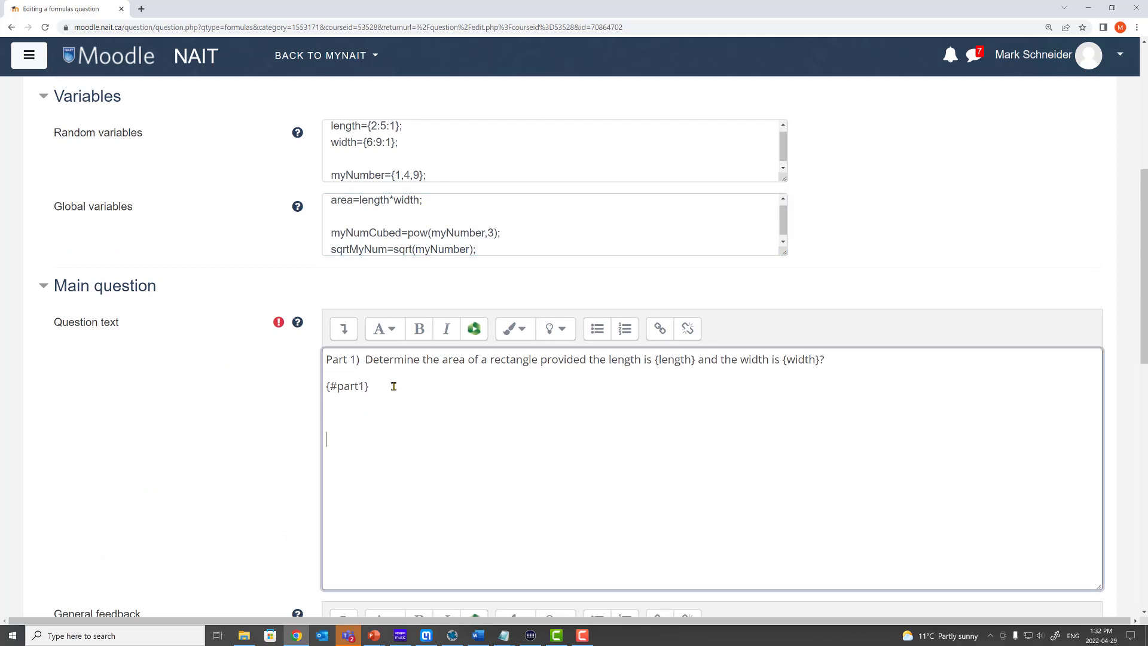
key("Return")
key("Return")
type("Part 2)  My Number is {myNumber}{#part2}")
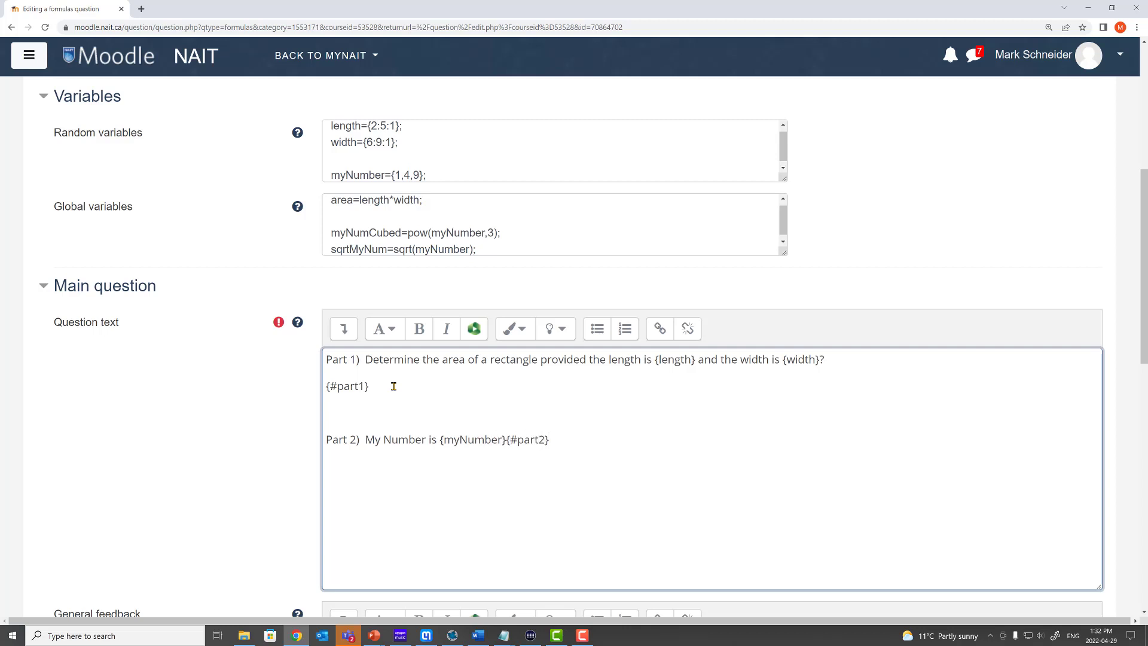
left_click(507, 439)
key("Return")
scroll(192, 402, "down", 1)
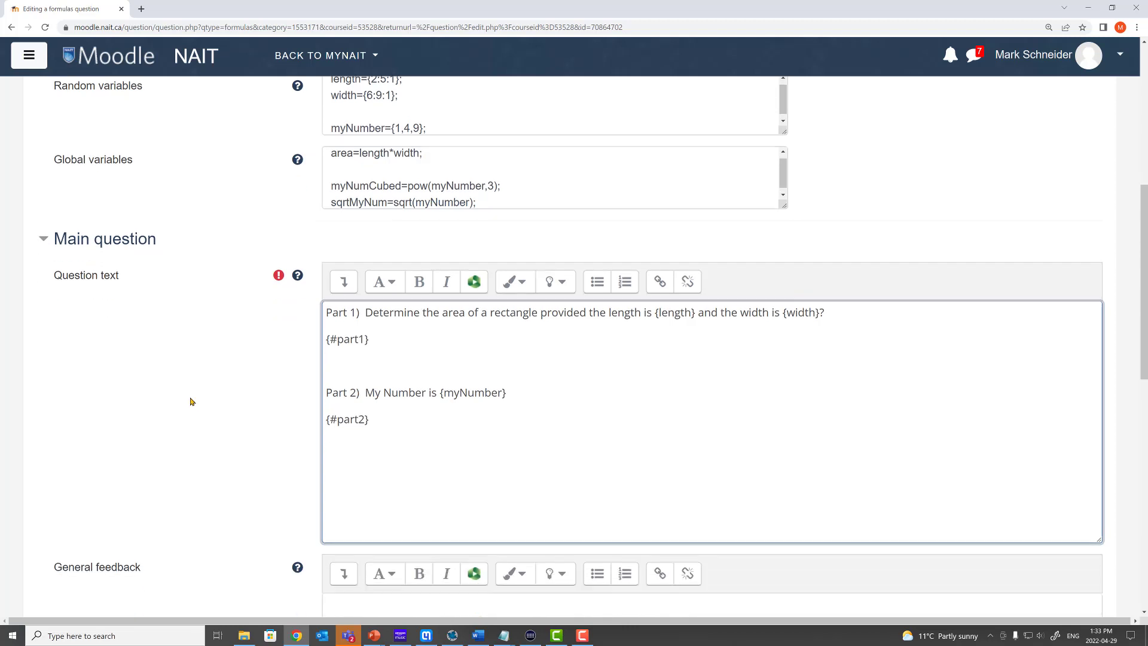
scroll(192, 400, "down", 8)
Add blanks for two more parts and enter Part 2's answer [myNumberCubed,sqrtMyNum].
left_click(90, 392)
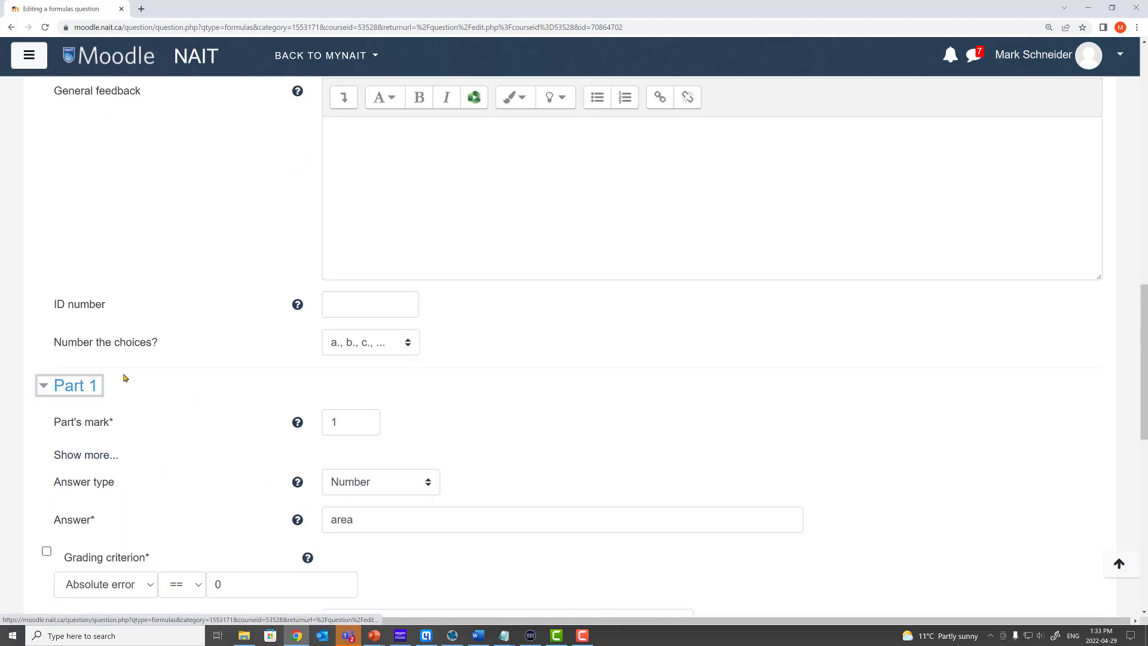
scroll(124, 377, "down", 6)
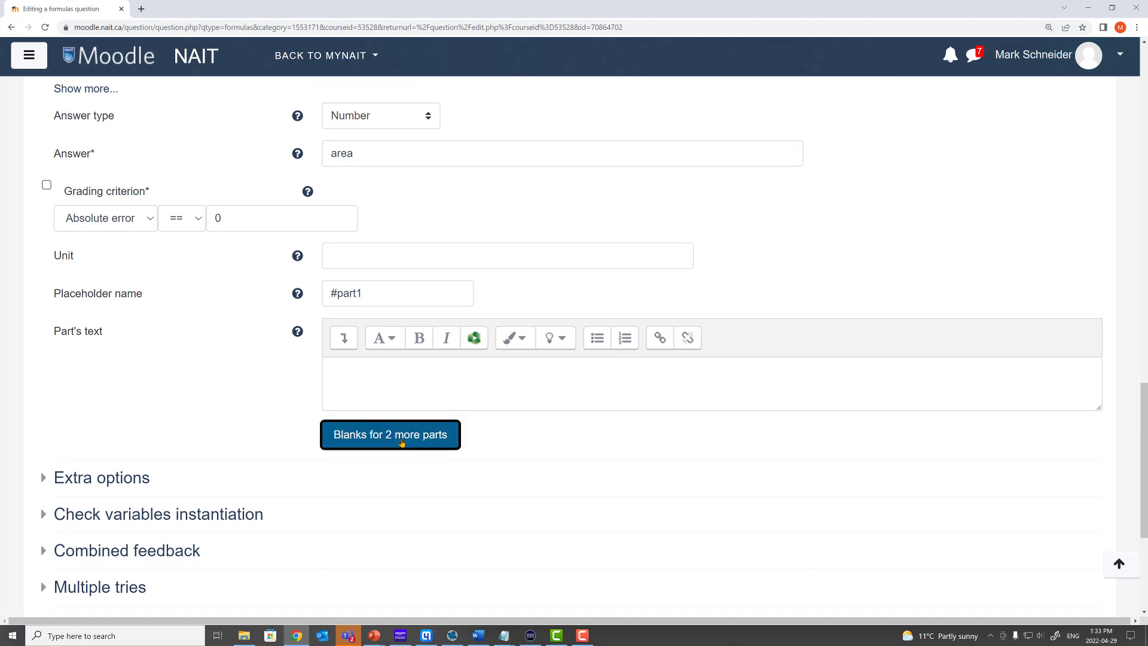
left_click(401, 442)
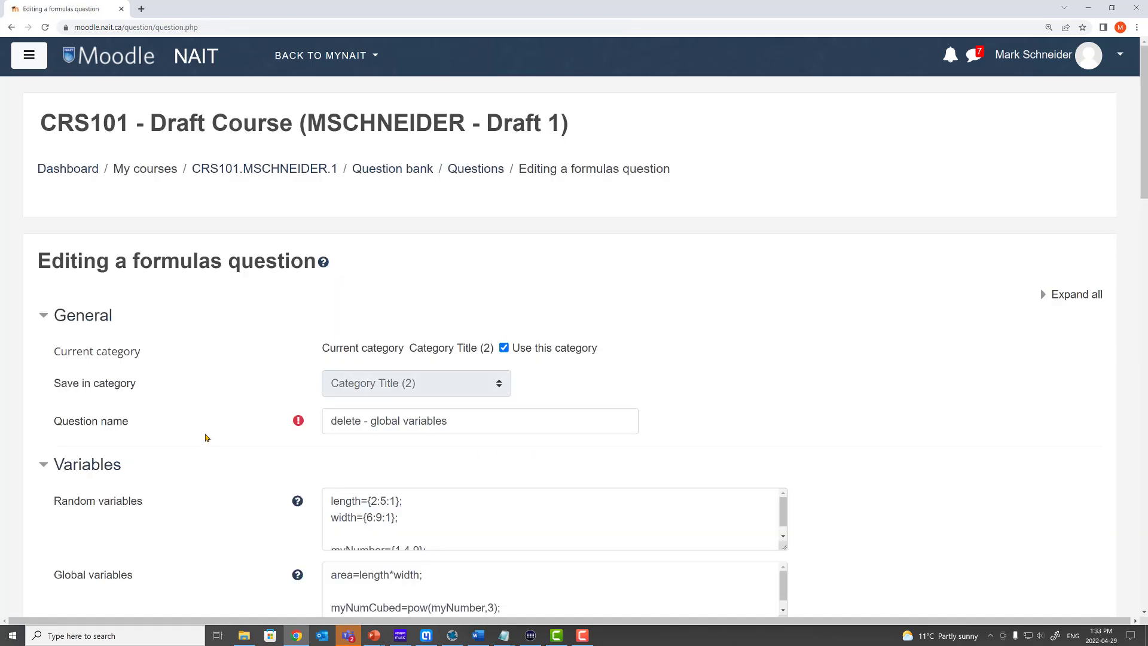
scroll(206, 438, "down", 20)
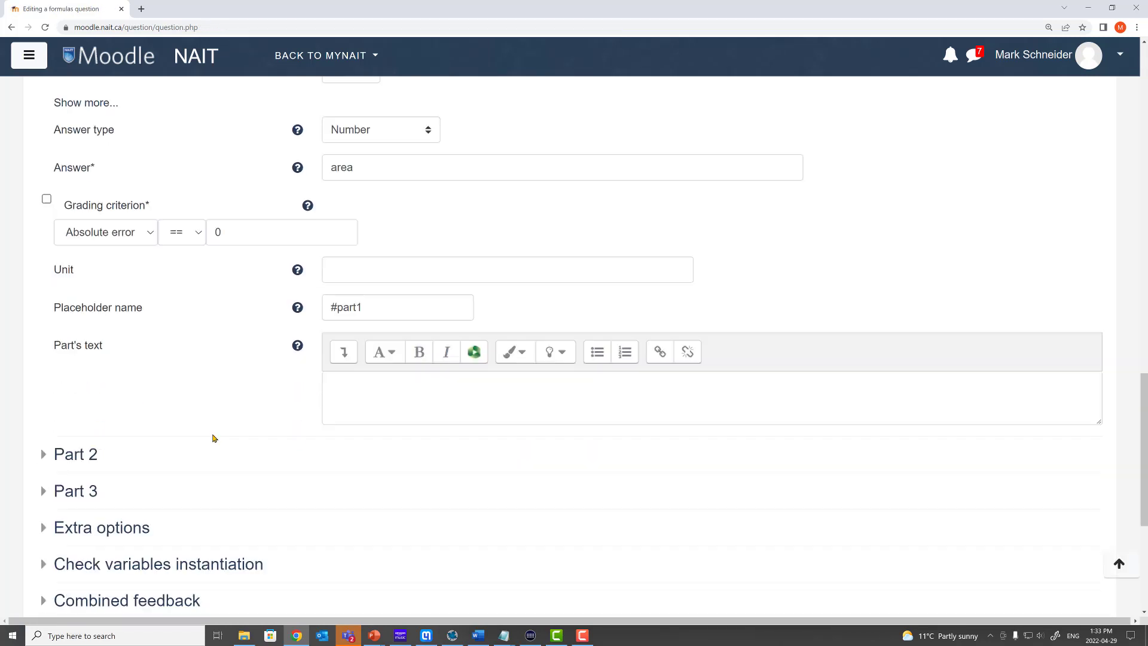
left_click(83, 398)
scroll(245, 410, "down", 2)
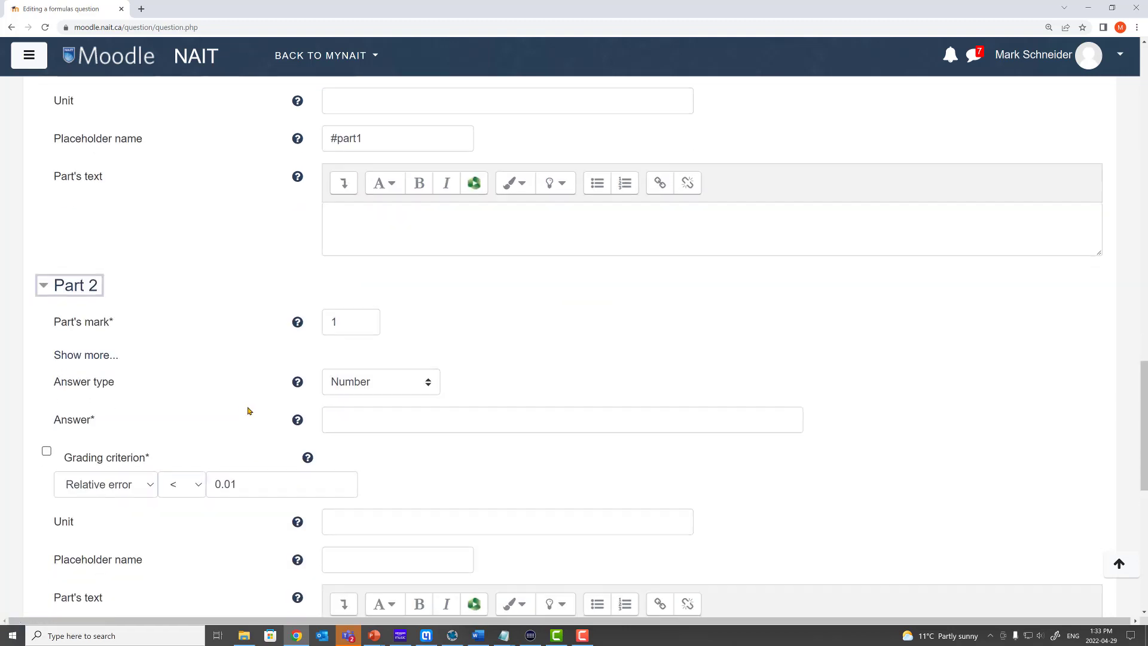
left_click(370, 422)
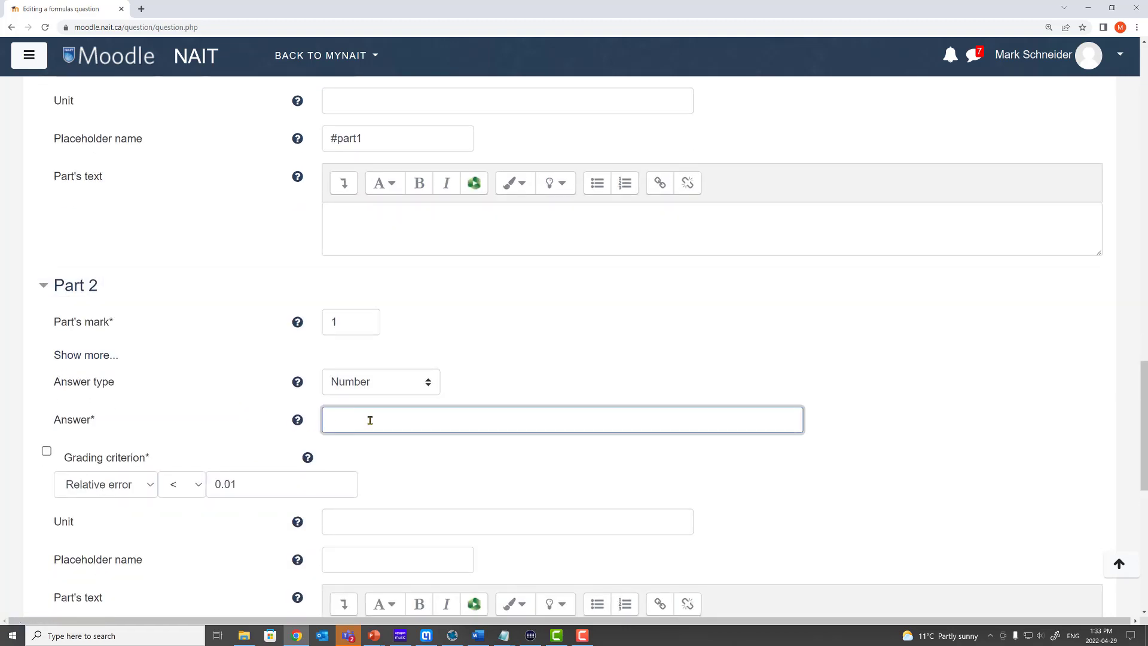
type("[myNumberCubed,sqrtMyNum]")
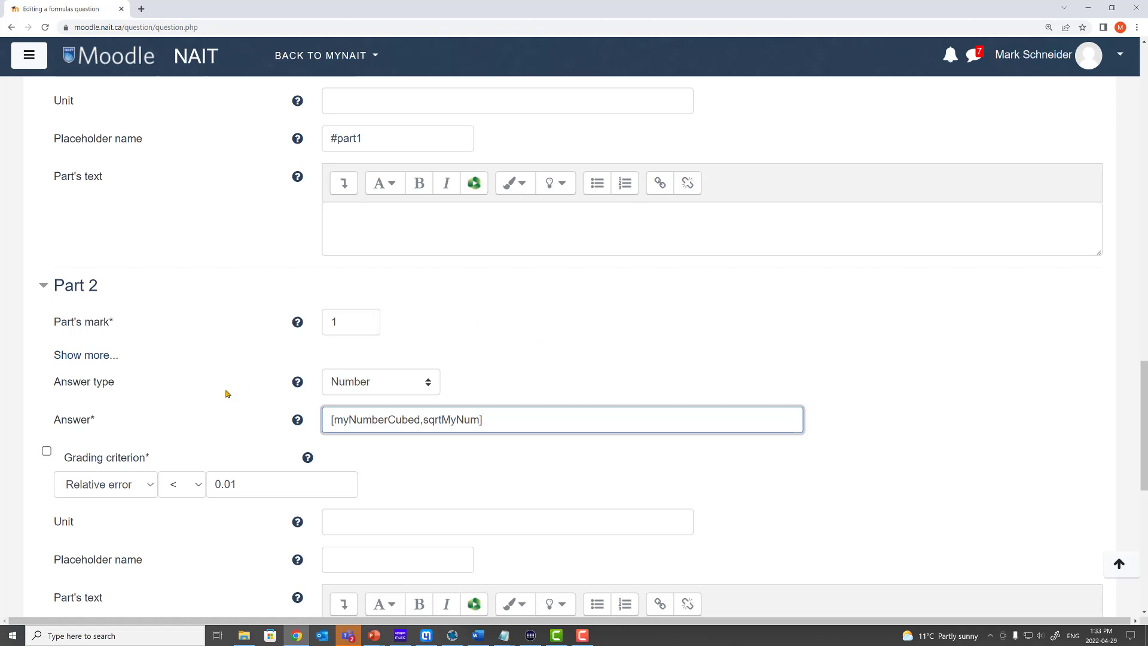
Set Part 2's grading to Absolute error == 0 and its placeholder name to #part2.
left_click(46, 451)
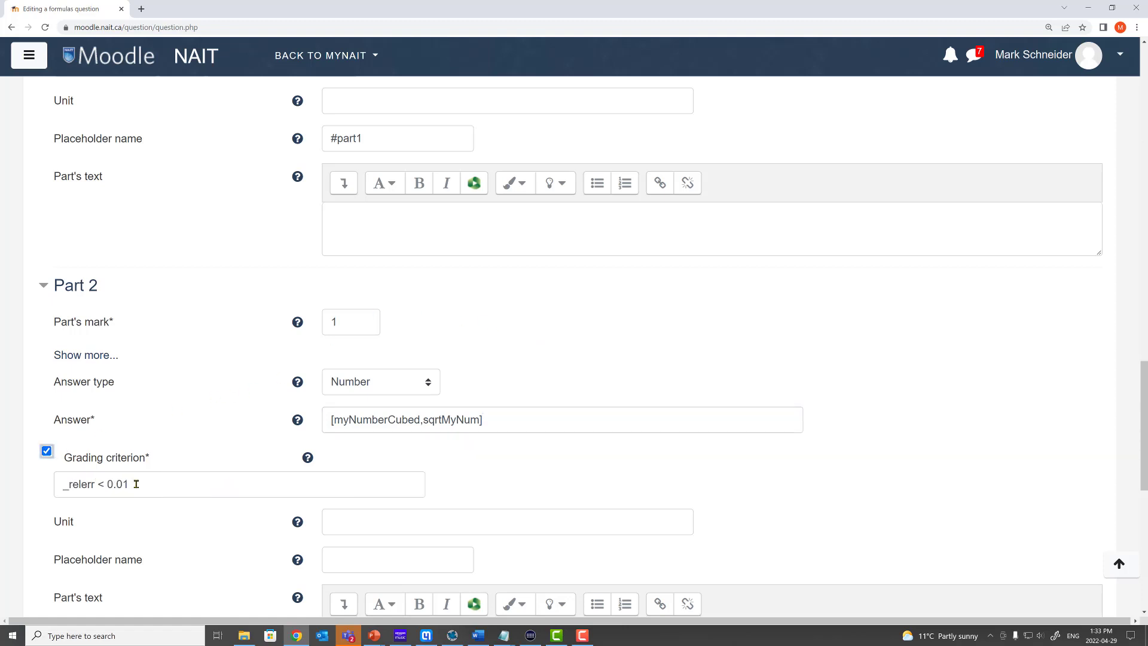
left_click(47, 451)
left_click(137, 484)
left_click(142, 518)
left_click(185, 485)
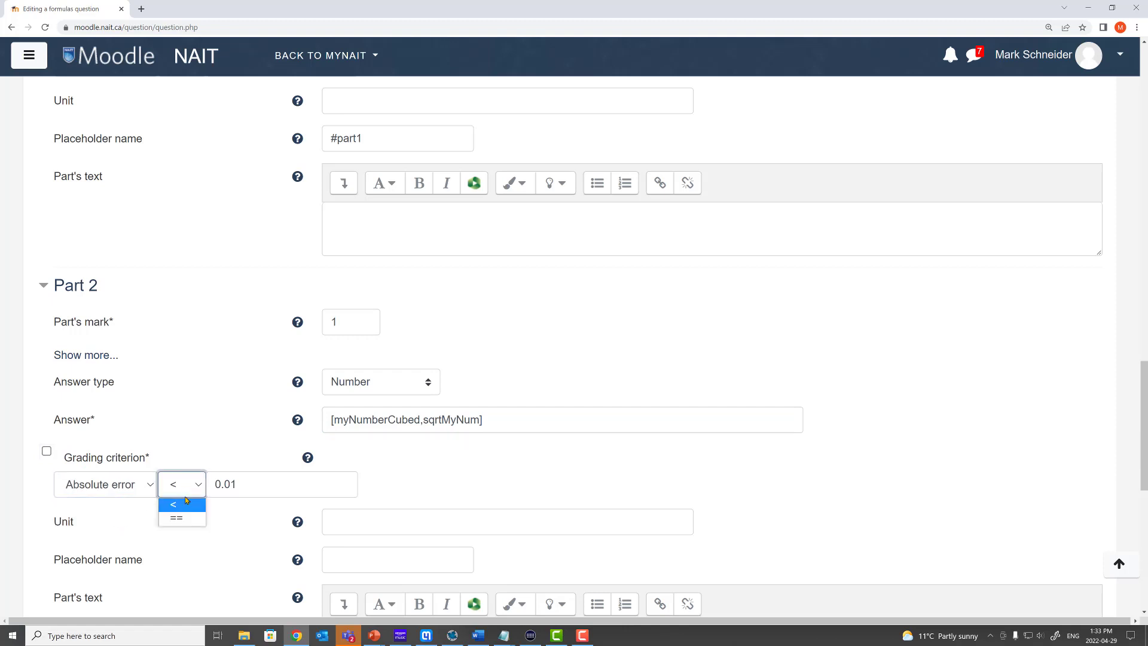
left_click(183, 512)
double_click(245, 485)
type("0")
left_click(221, 448)
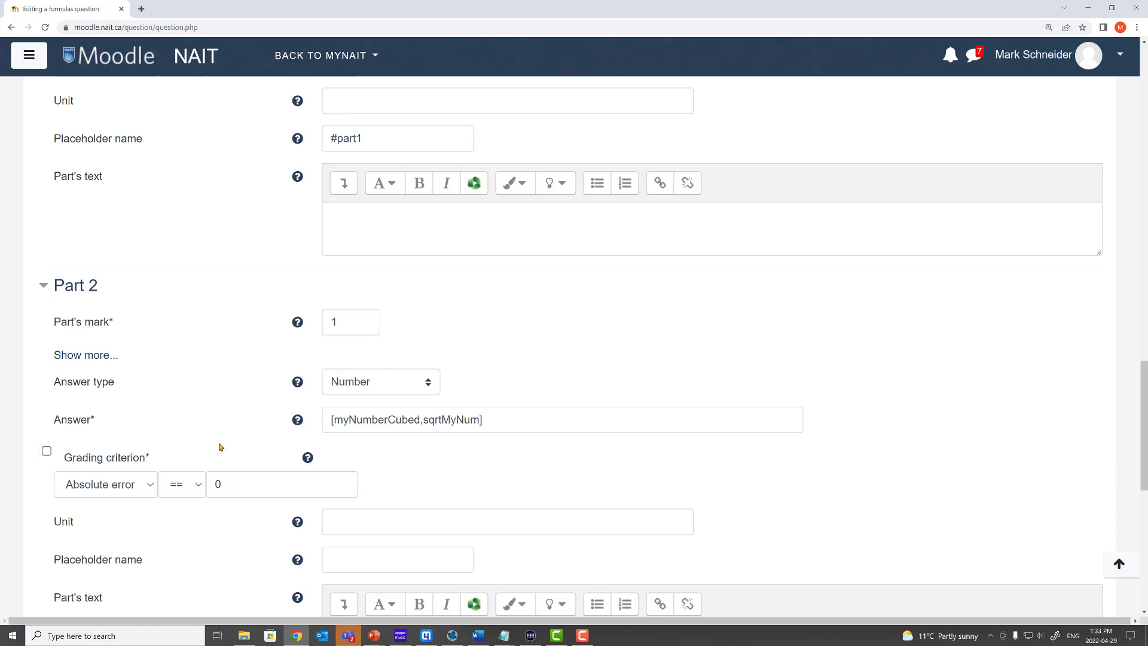
scroll(202, 425, "down", 2)
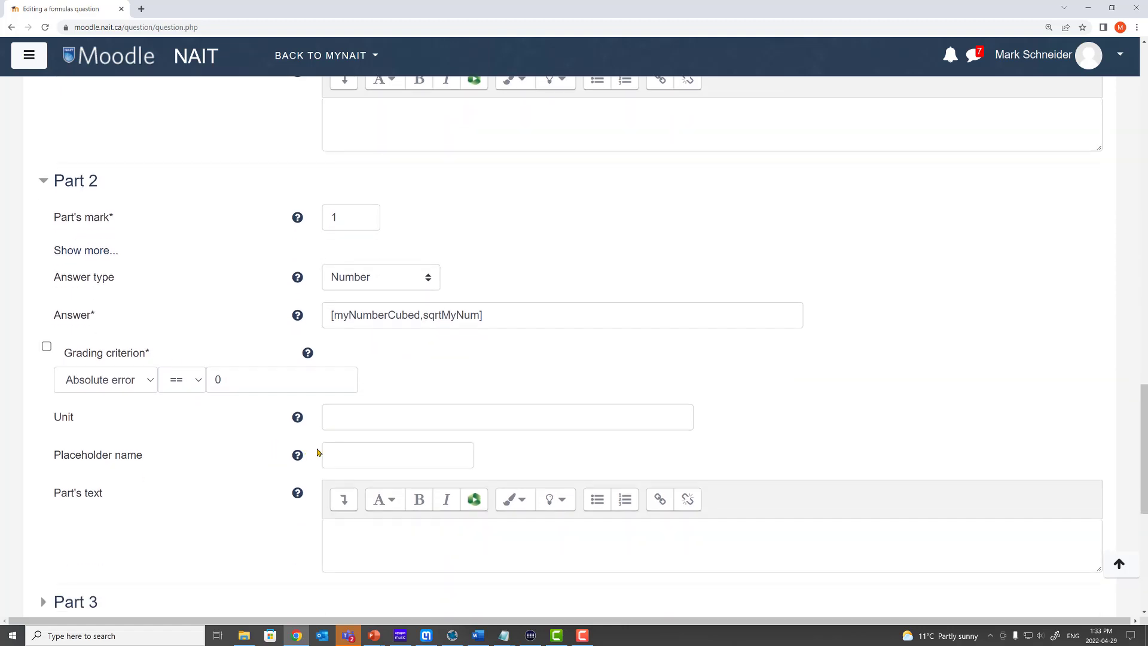
left_click(354, 450)
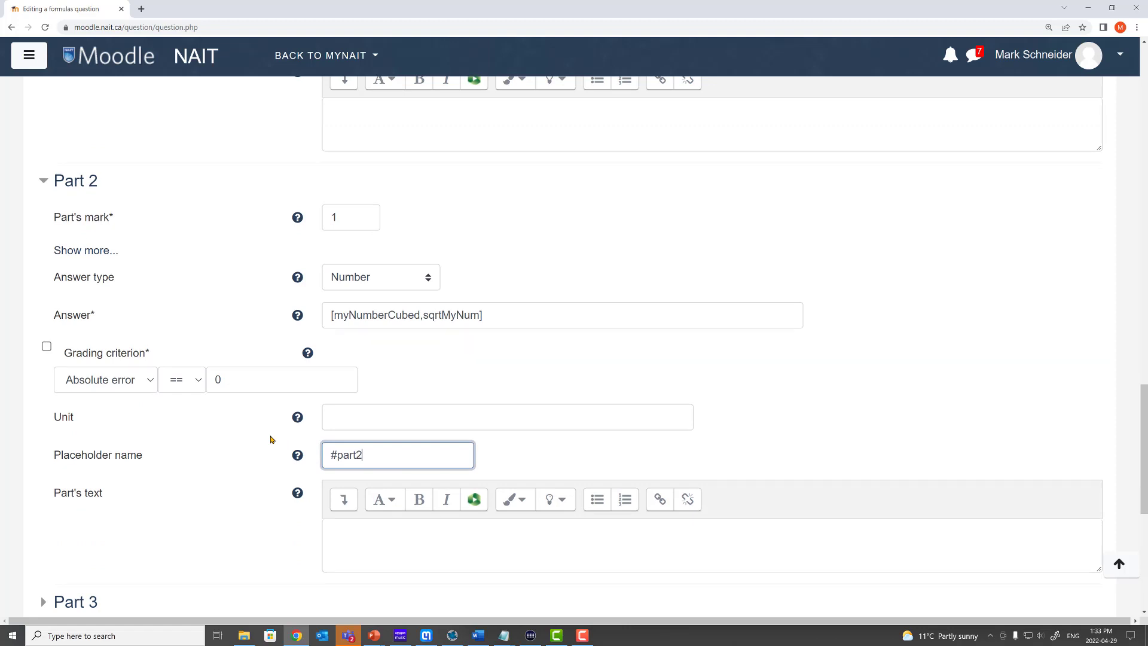
Write Part 2's text: (a) cube with gap {_0}, (b) square root with gap {_1}, on separate lines.
left_click(354, 525)
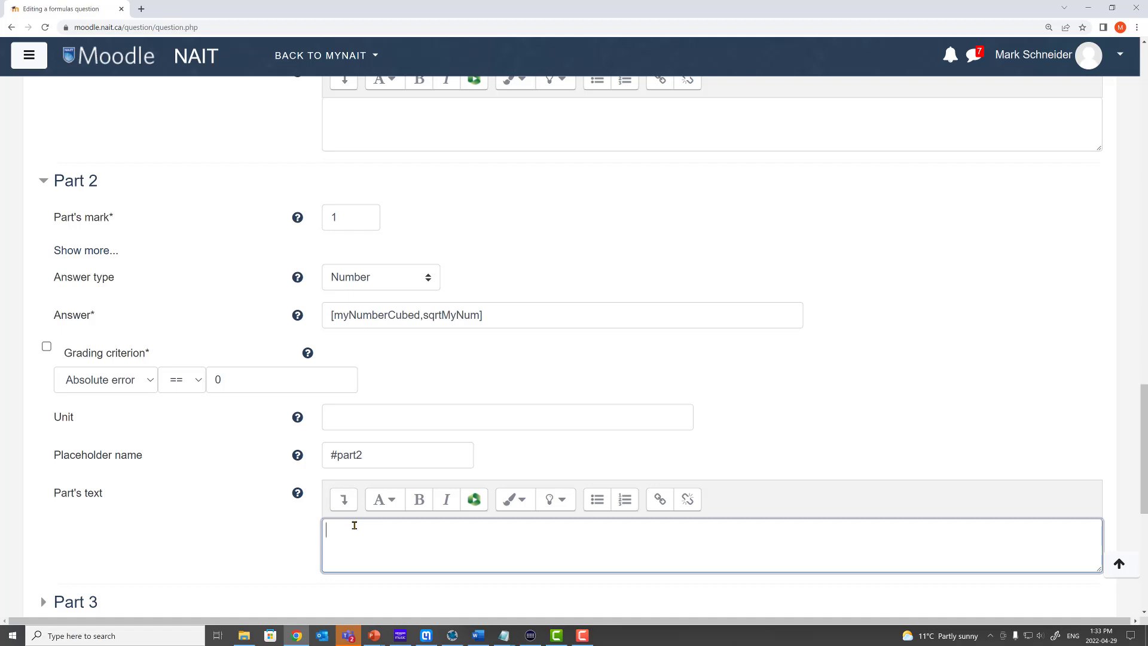
type("(a)  the cube of my numb")
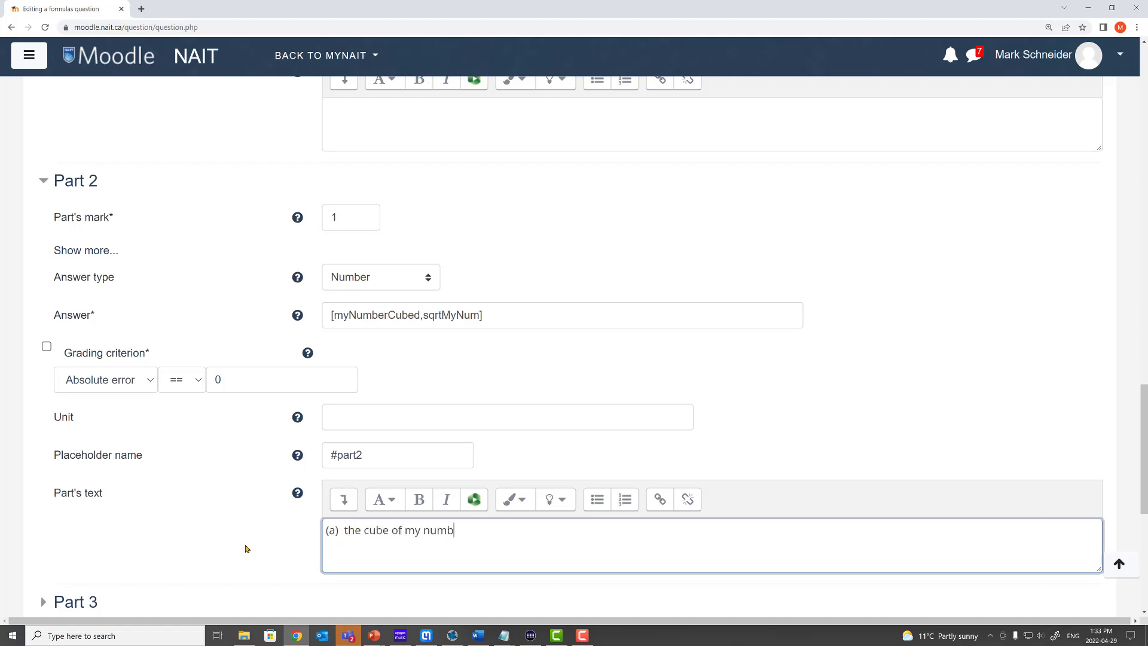
type("er is:{_0}(b) the squar")
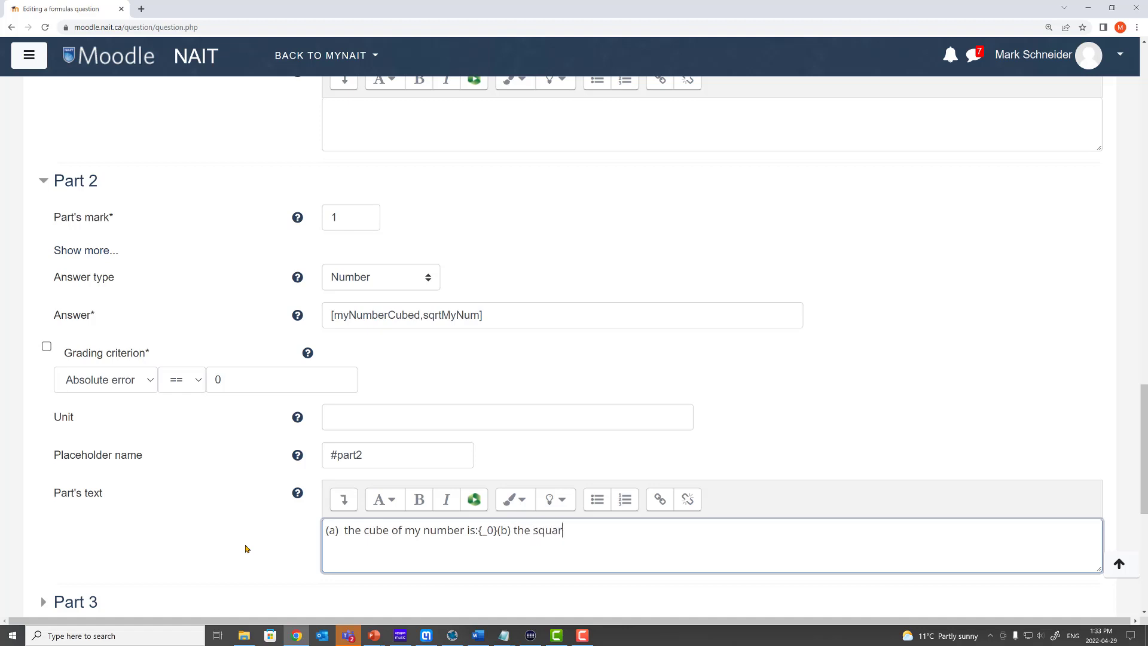
type("e root of my number is={_")
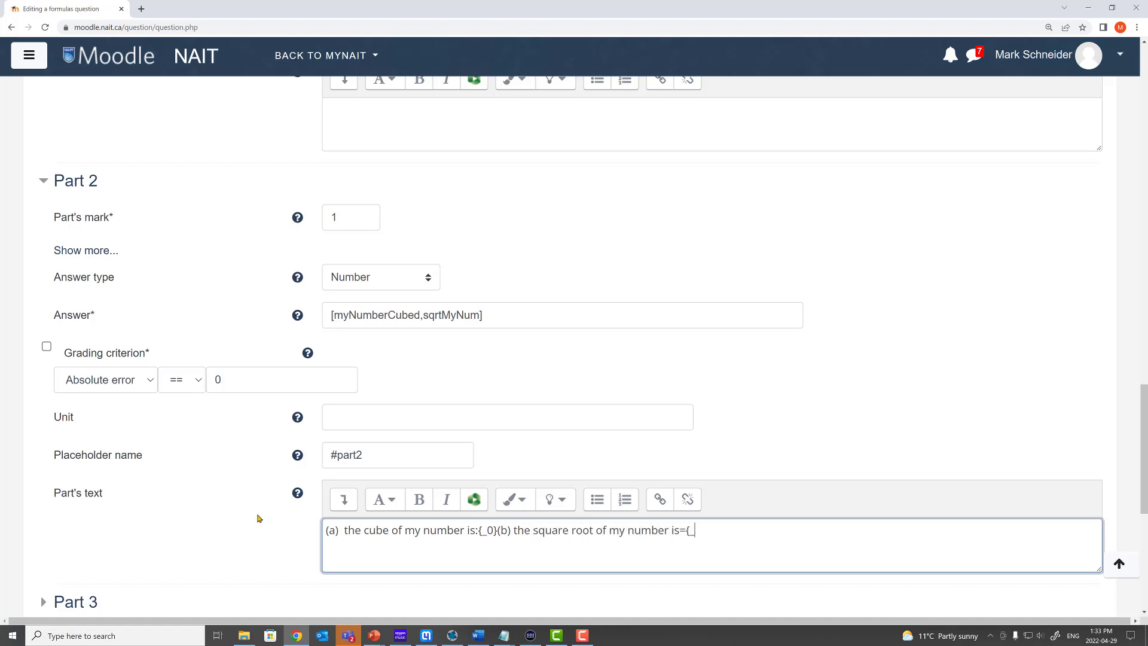
type("1}")
left_click(497, 530)
key("Return")
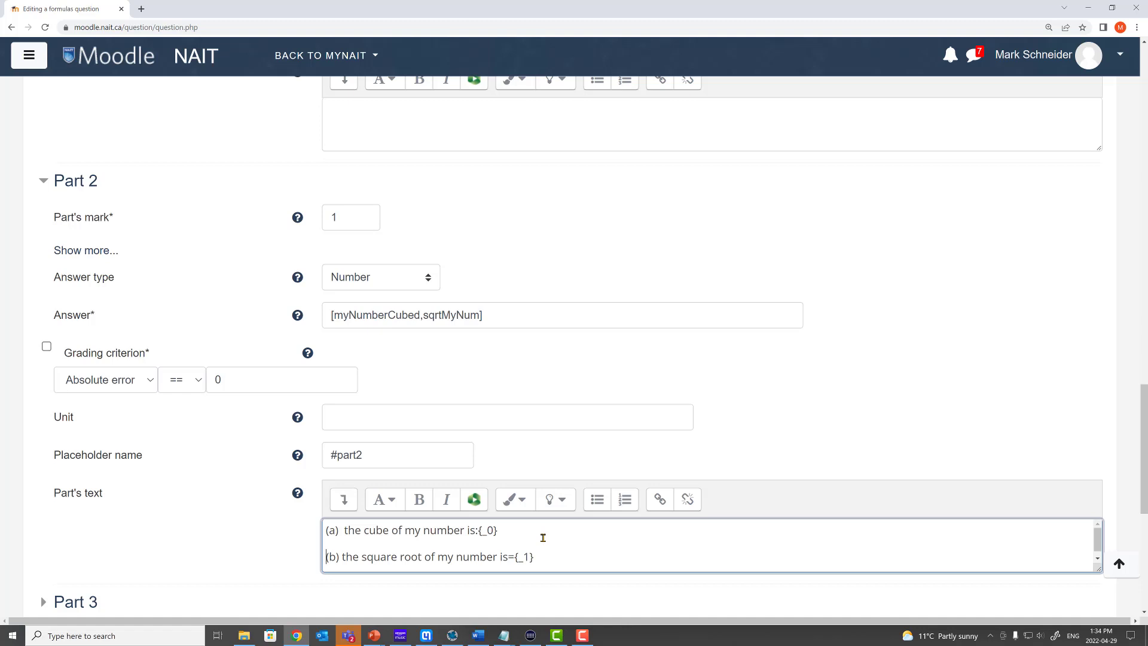
left_click(482, 531)
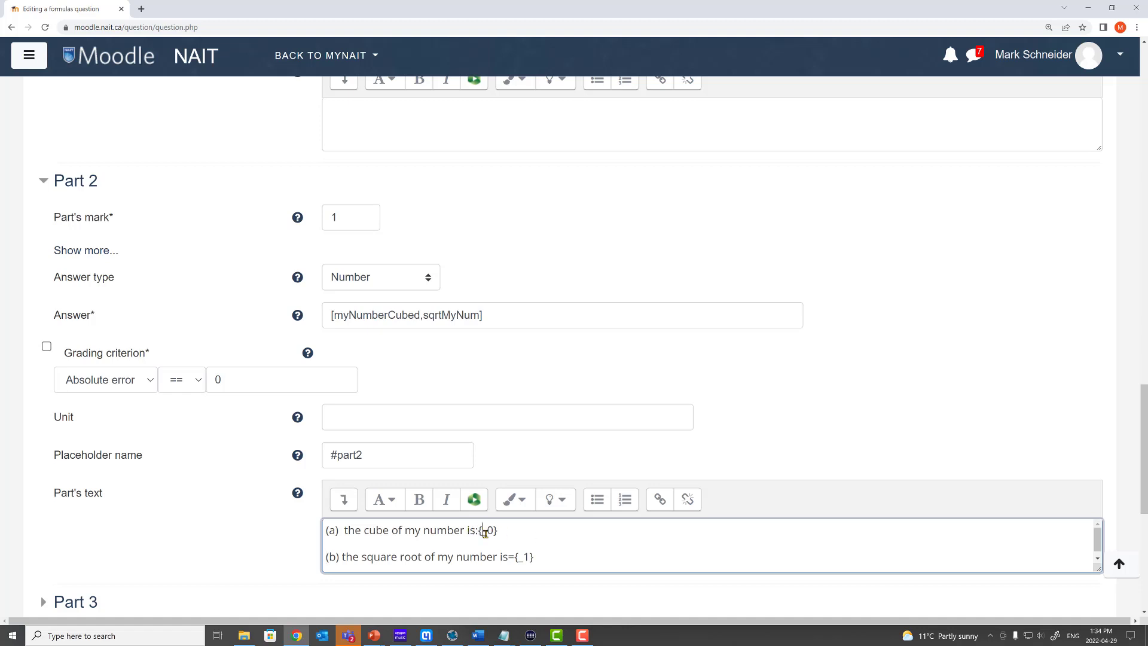
left_click(513, 557)
Compare gaps {_0} and {_1} against myNumberCubed and sqrtMyNum in Part 2's answer.
double_click(488, 531)
left_click(512, 531)
double_click(513, 532)
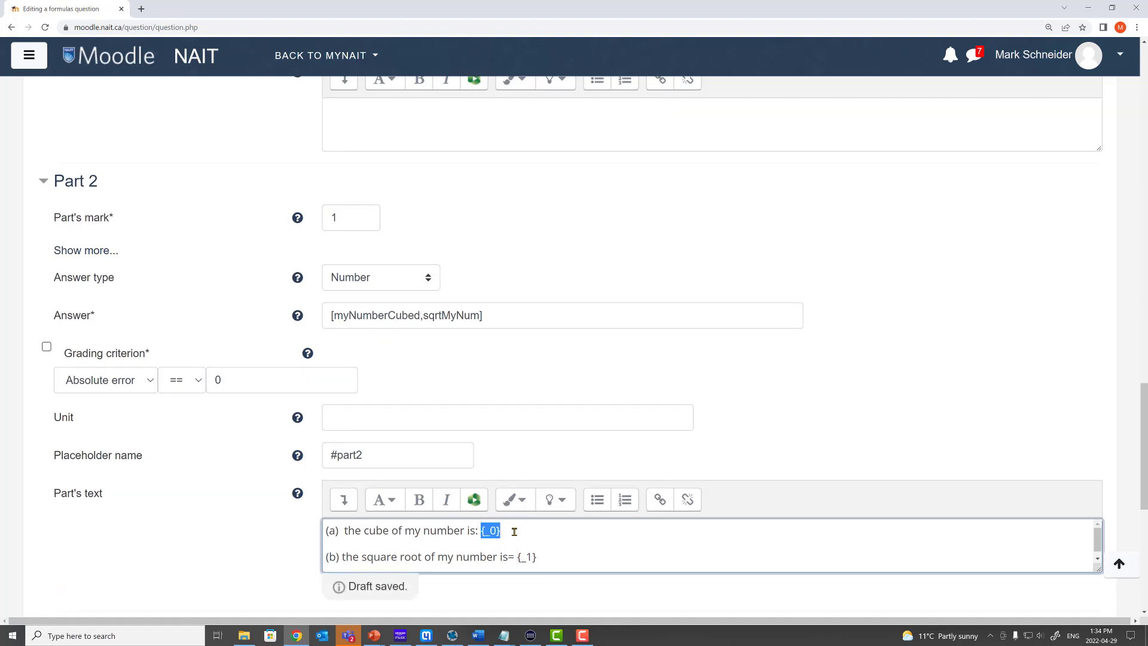
left_click(514, 532)
left_click_drag(421, 314, 337, 314)
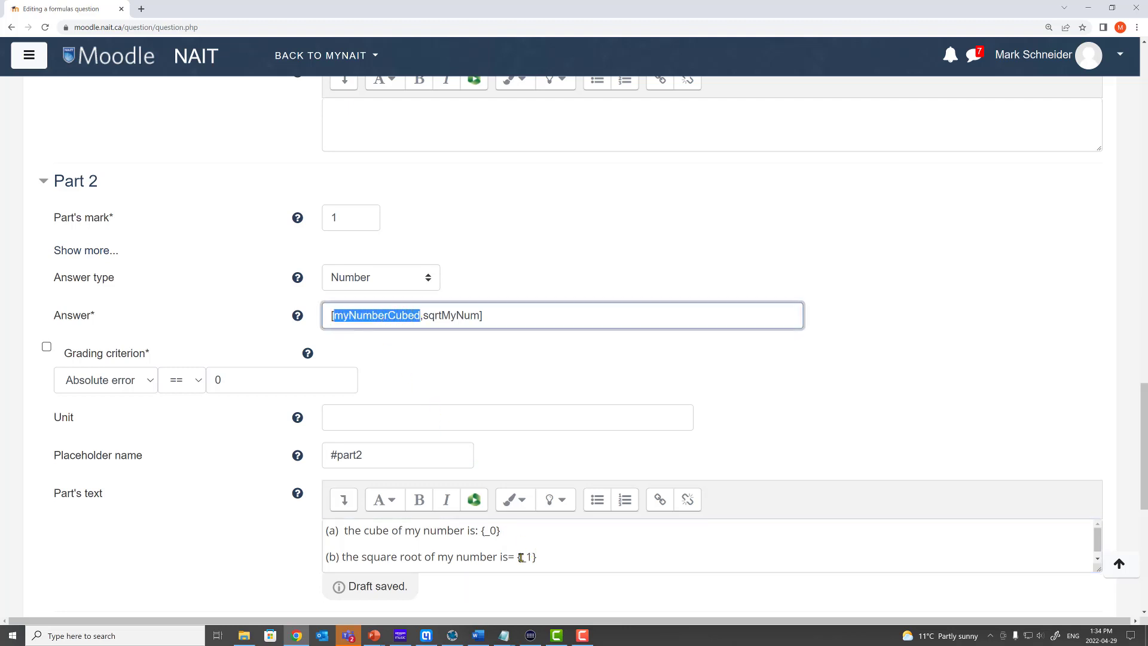
double_click(524, 557)
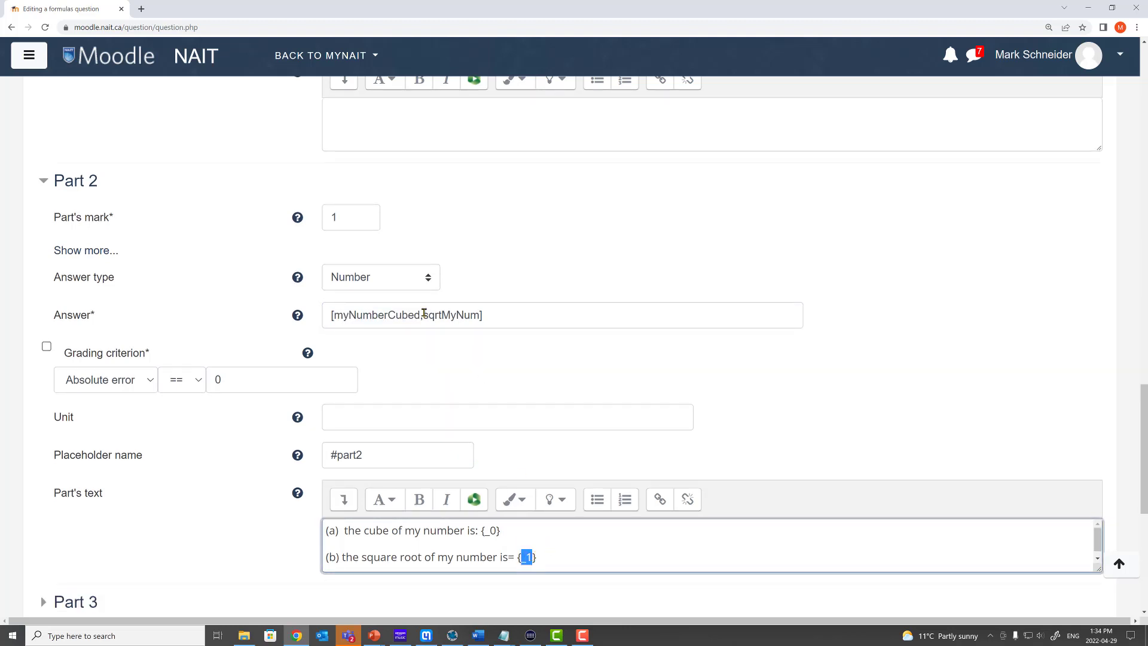
left_click_drag(424, 314, 479, 315)
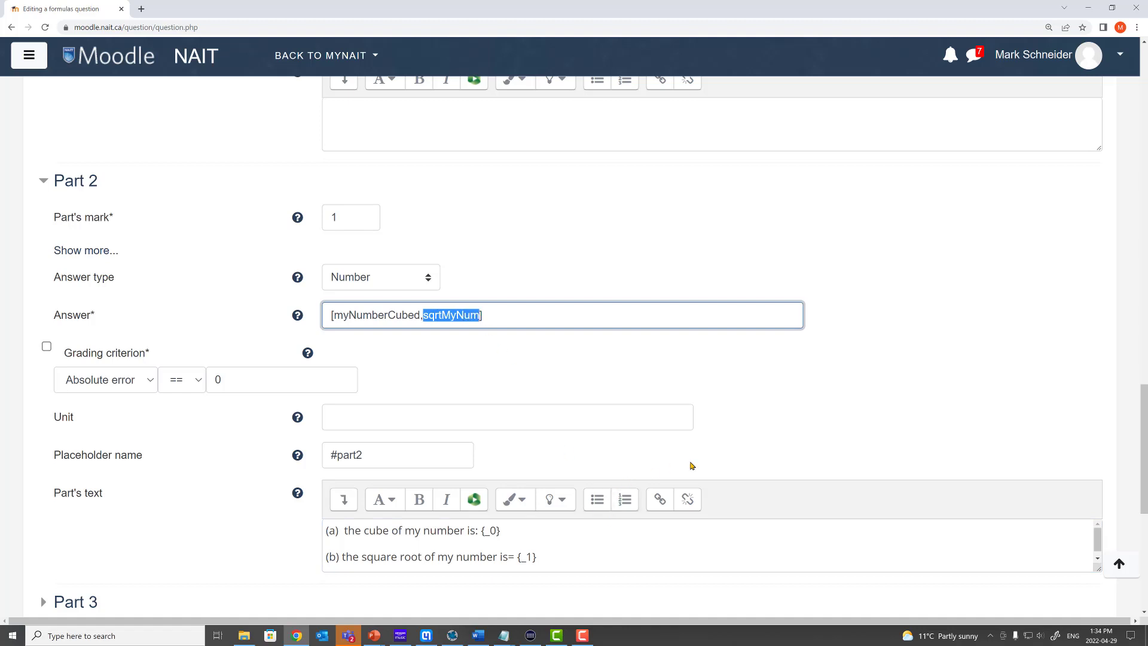
left_click(754, 459)
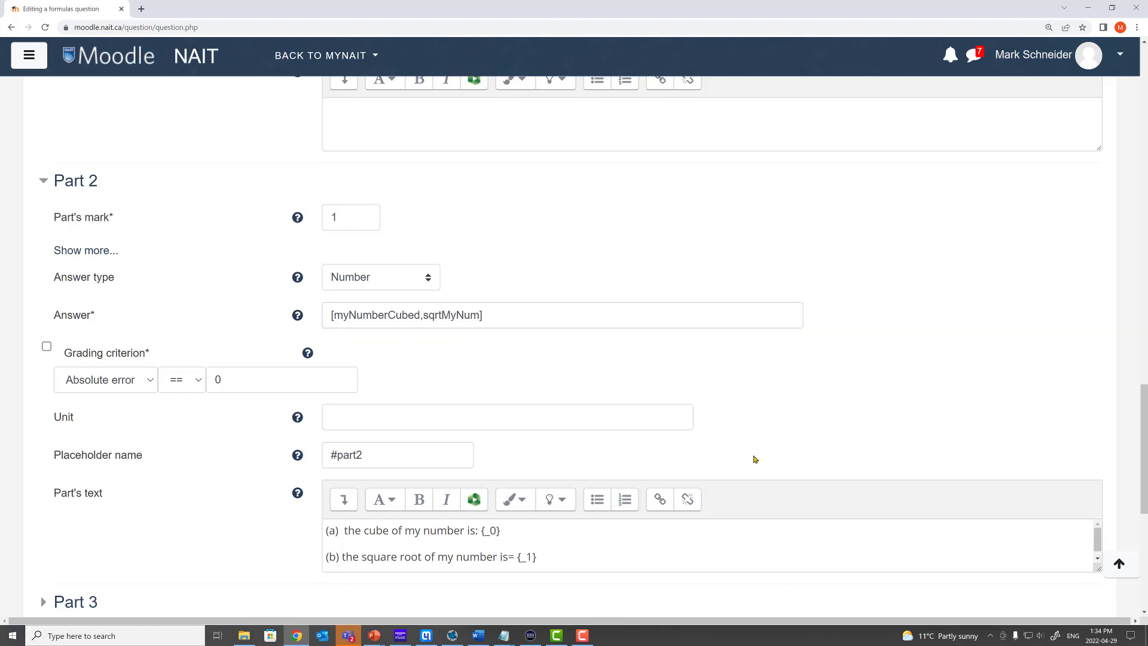
double_click(495, 531)
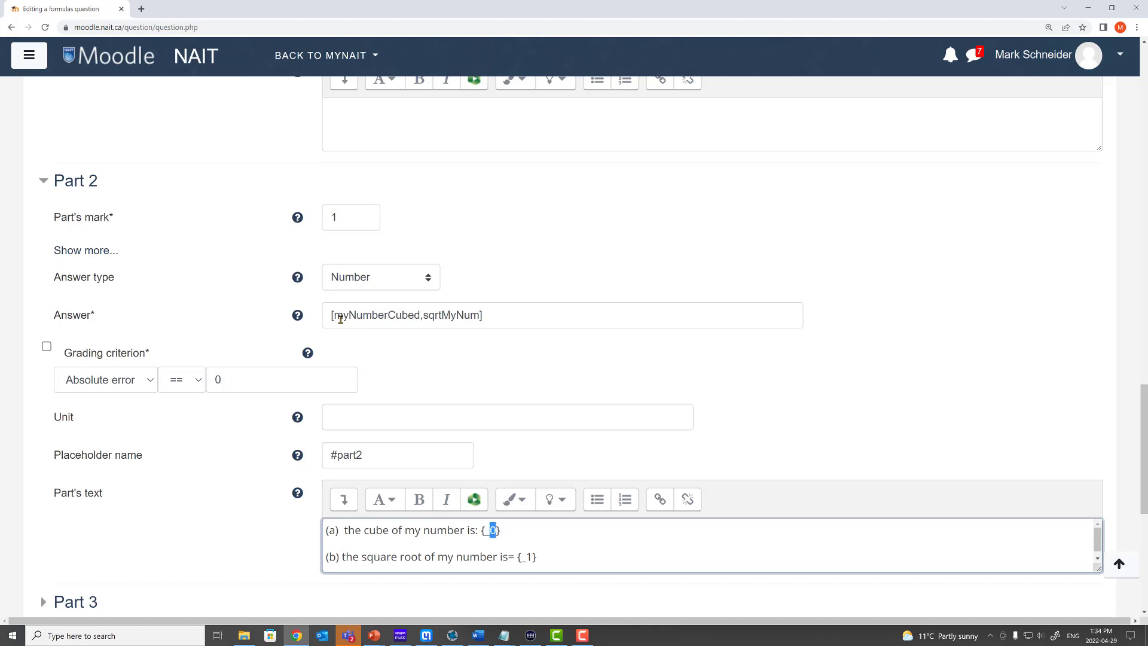
left_click_drag(333, 314, 419, 314)
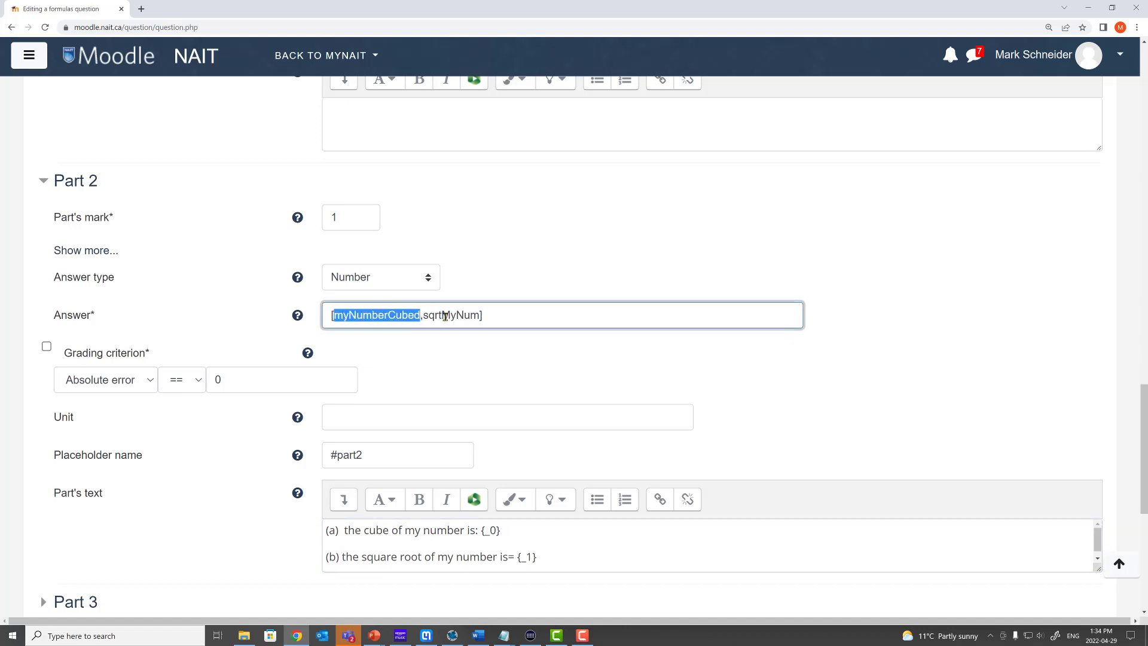
left_click_drag(526, 557, 532, 557)
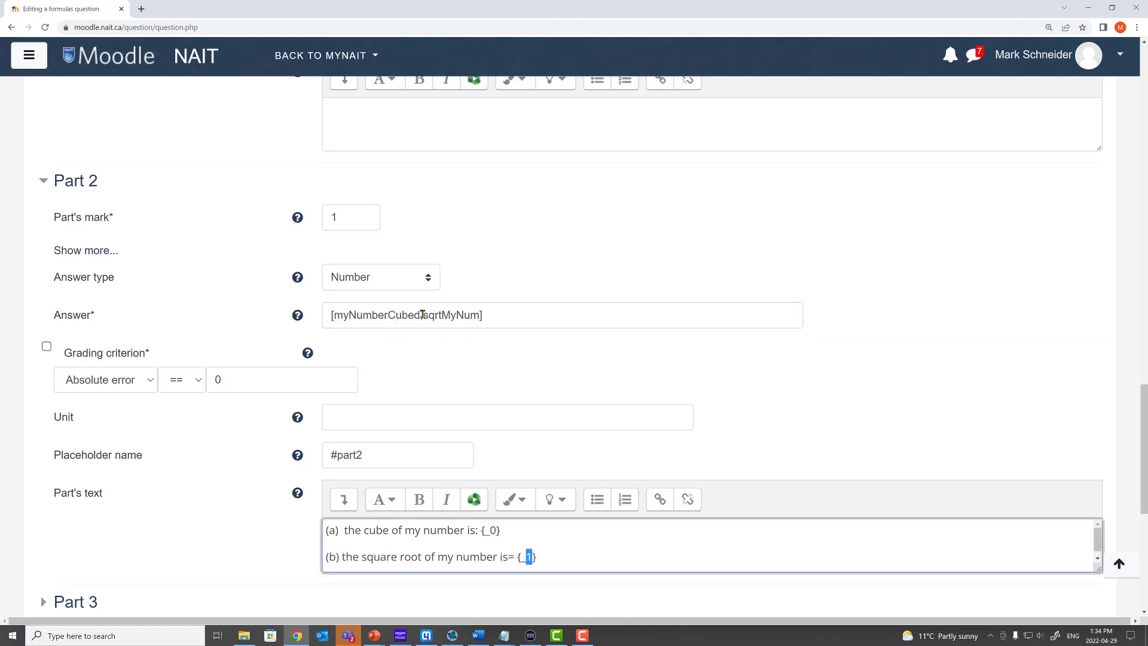
left_click_drag(423, 314, 501, 345)
left_click(582, 556)
Save, then check the global variables list shows the name myNumCubed.
scroll(269, 502, "down", 5)
left_click(455, 534)
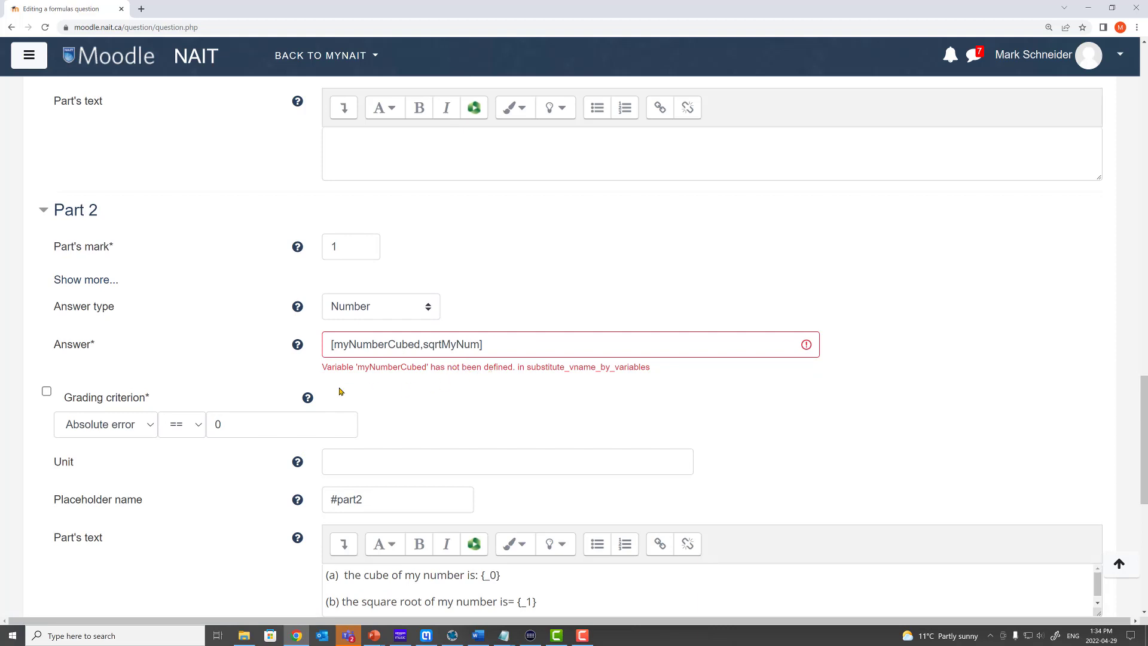
scroll(281, 375, "up", 10)
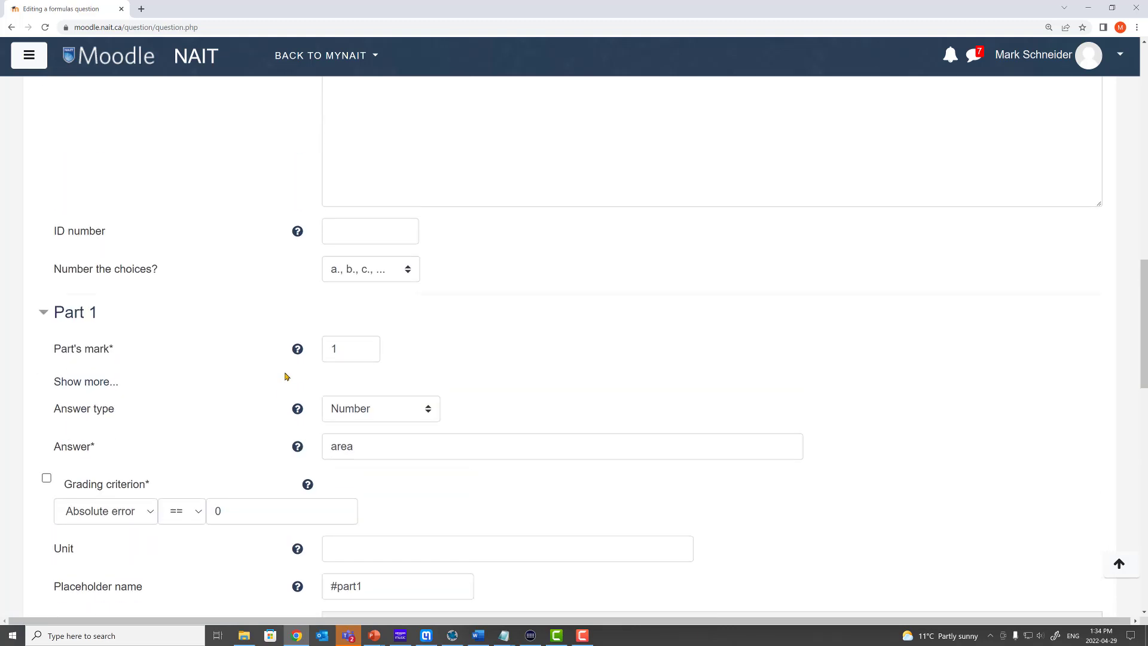
scroll(268, 375, "up", 10)
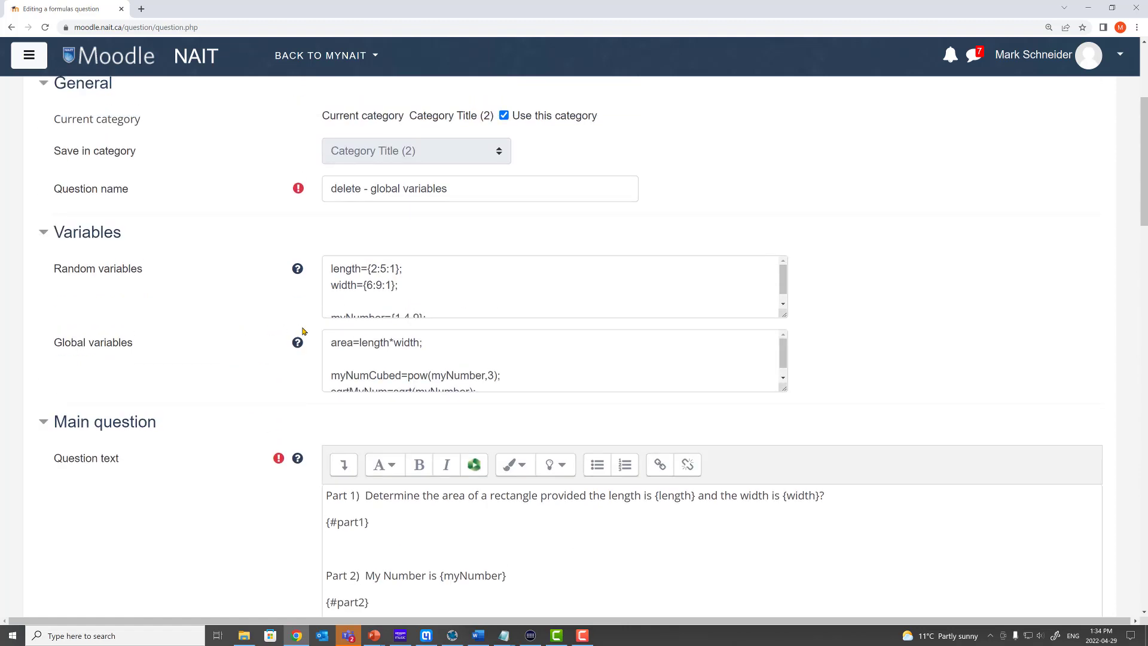
left_click_drag(785, 388, 785, 445)
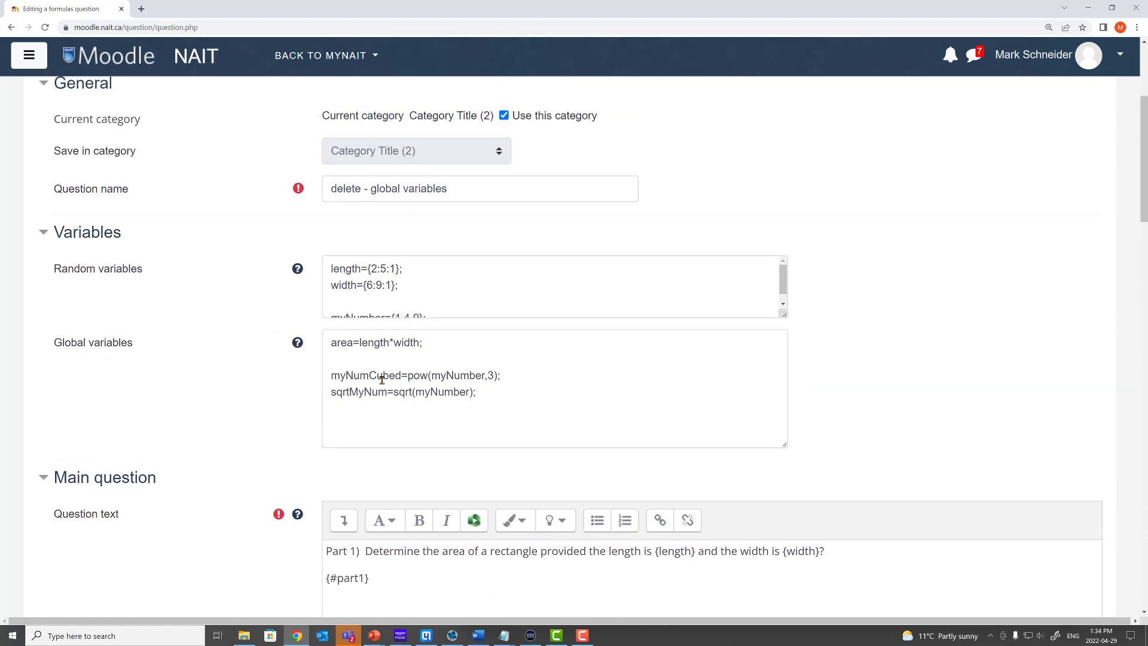
left_click_drag(337, 374, 406, 377)
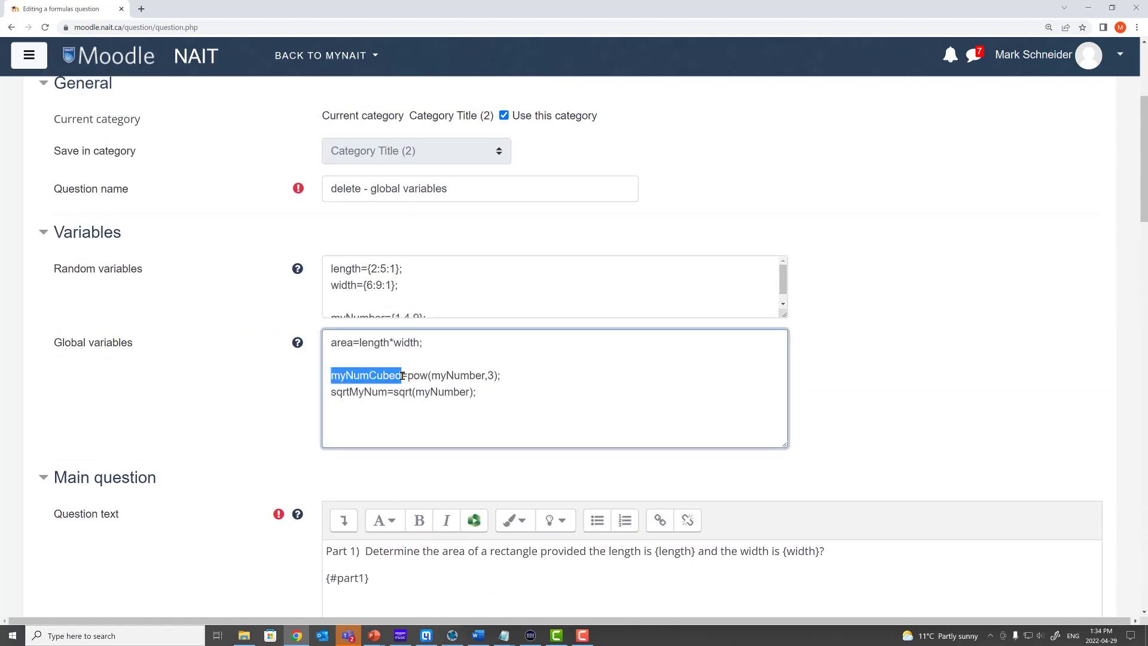
left_click(404, 376)
Rename myNumberCubed to myNumCubed in Part 2's answer and save the question again.
scroll(254, 403, "down", 15)
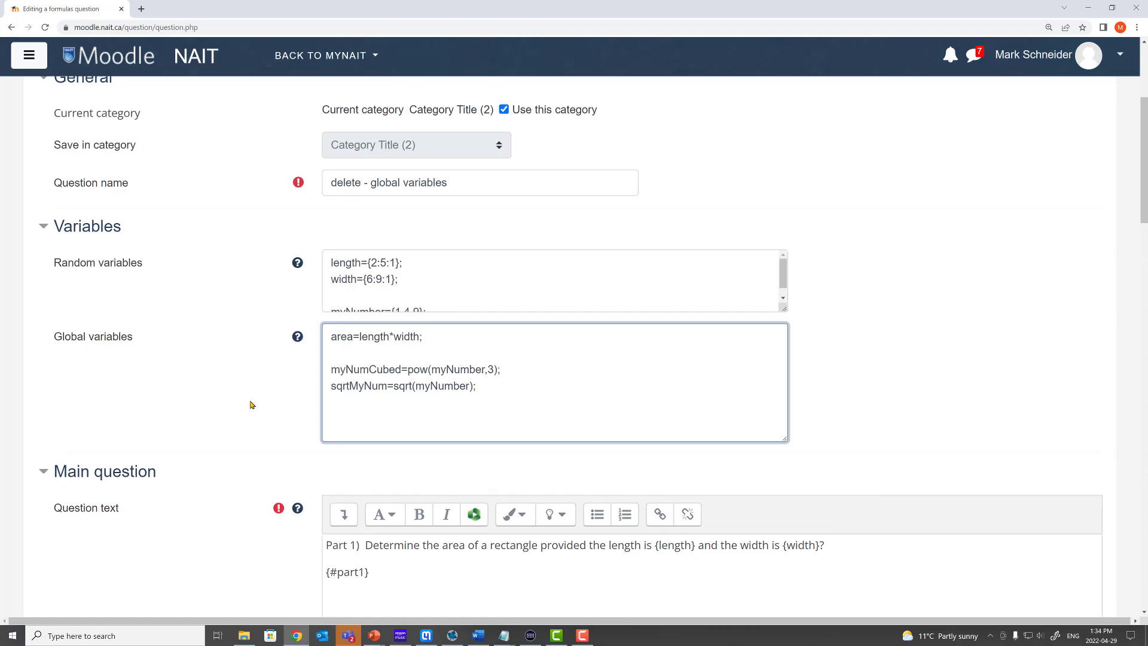
scroll(259, 417, "down", 3)
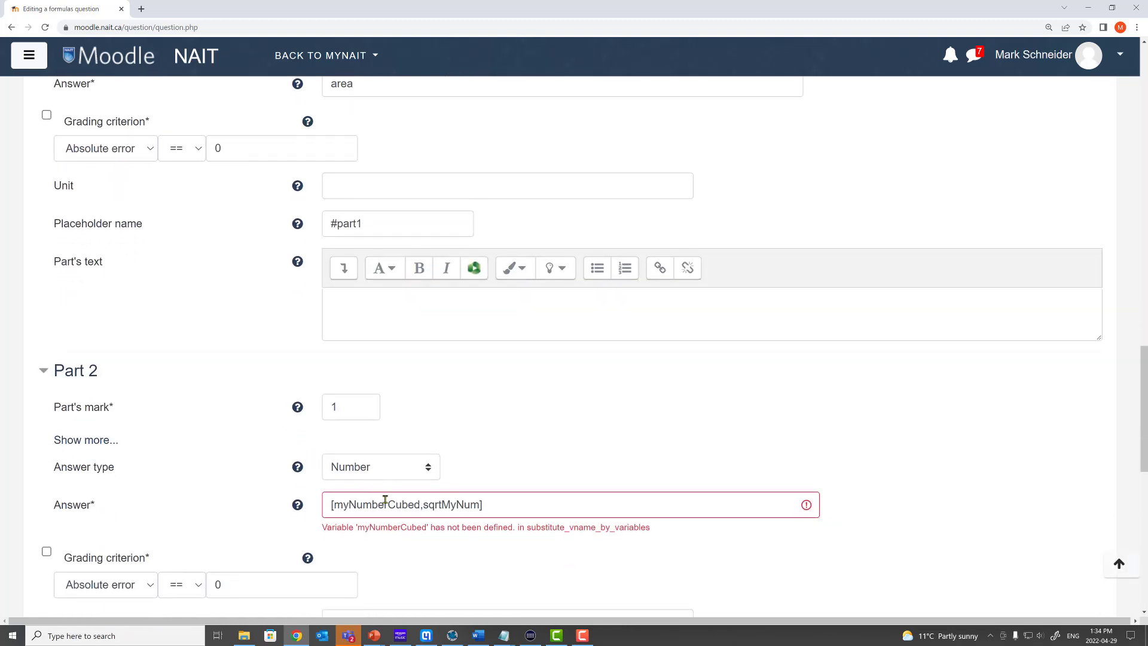
left_click(390, 505)
key("BackSpace")
key("BackSpace")
key("BackSpace")
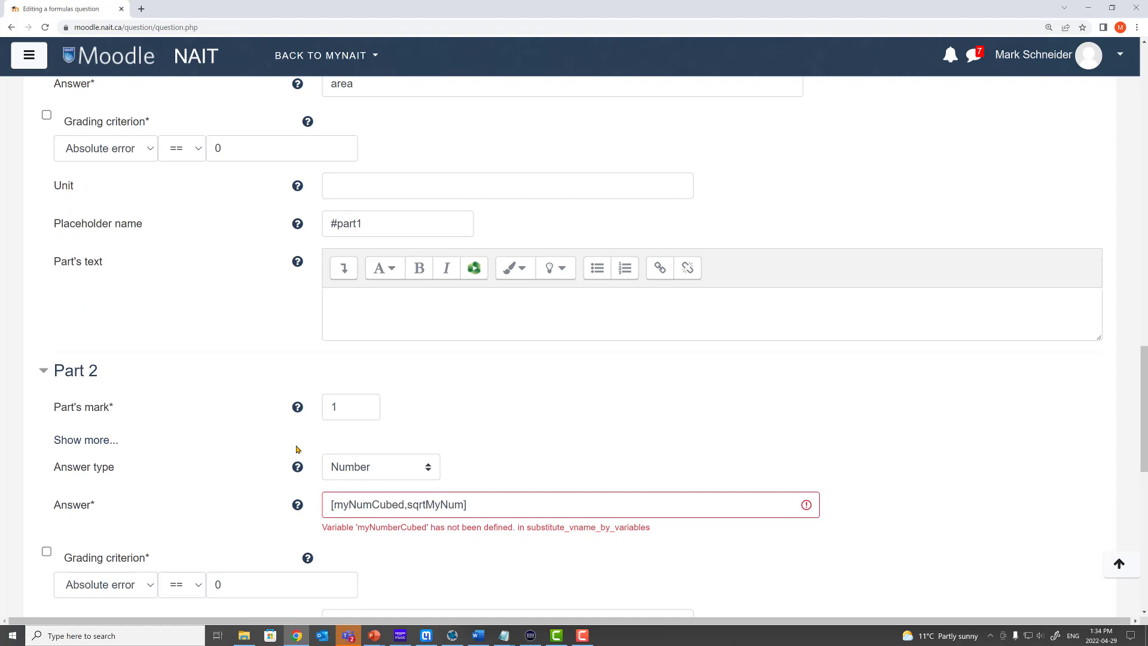
scroll(192, 436, "down", 10)
left_click(428, 439)
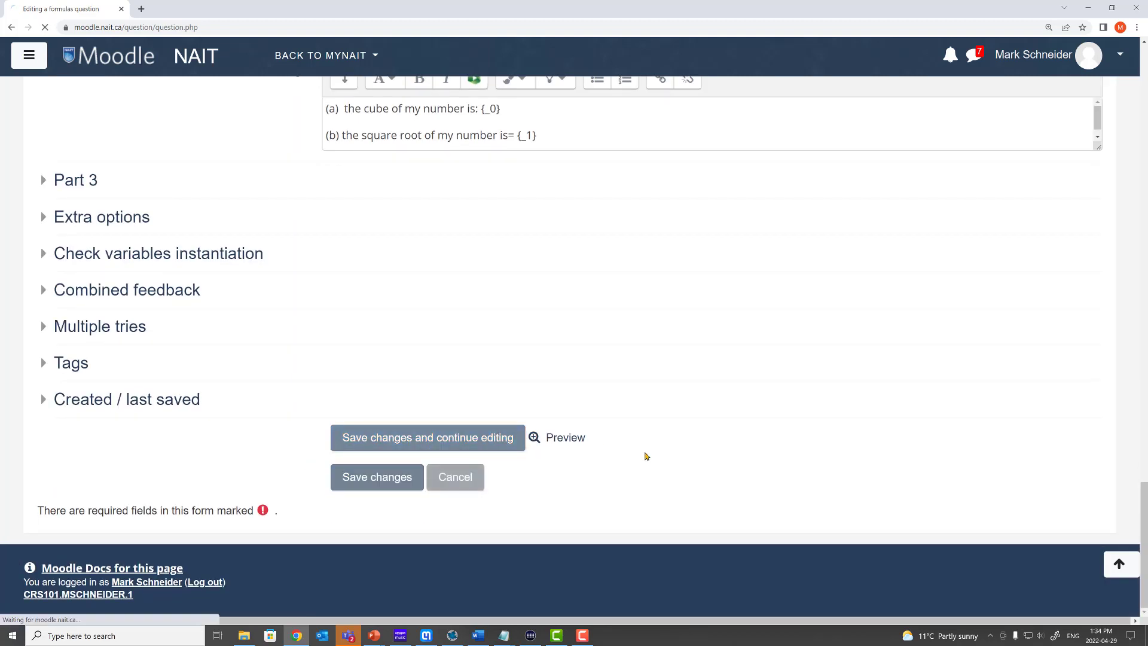
scroll(259, 459, "down", 15)
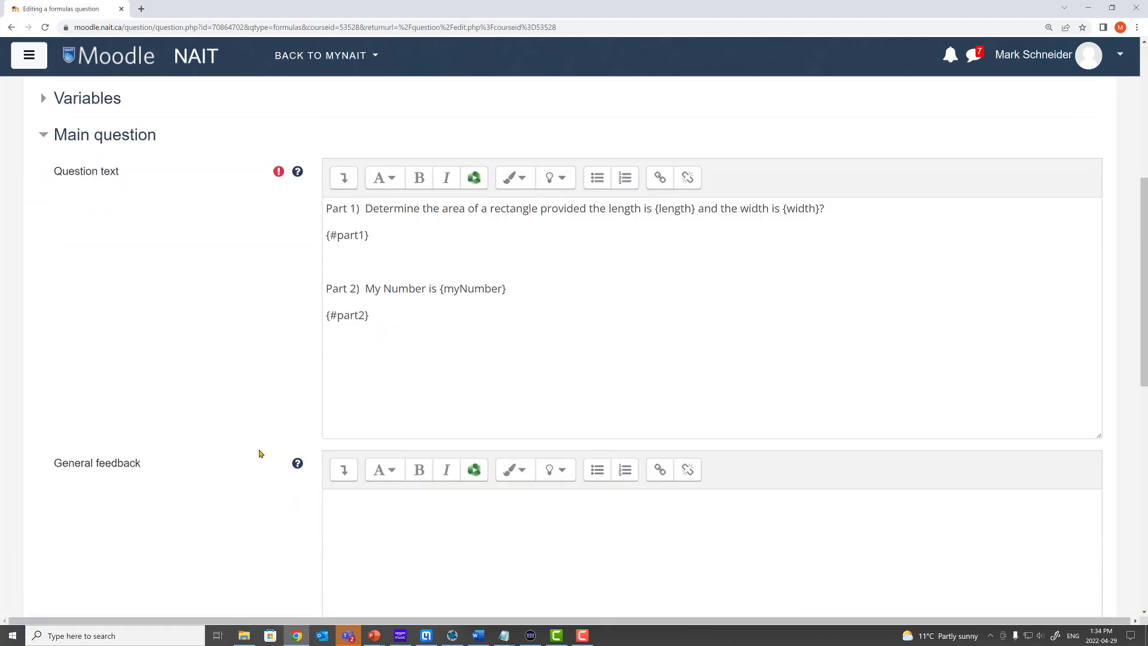
scroll(266, 457, "down", 3)
Open a full-screen preview of the question and enter 24 for Part 1's area.
left_click(563, 438)
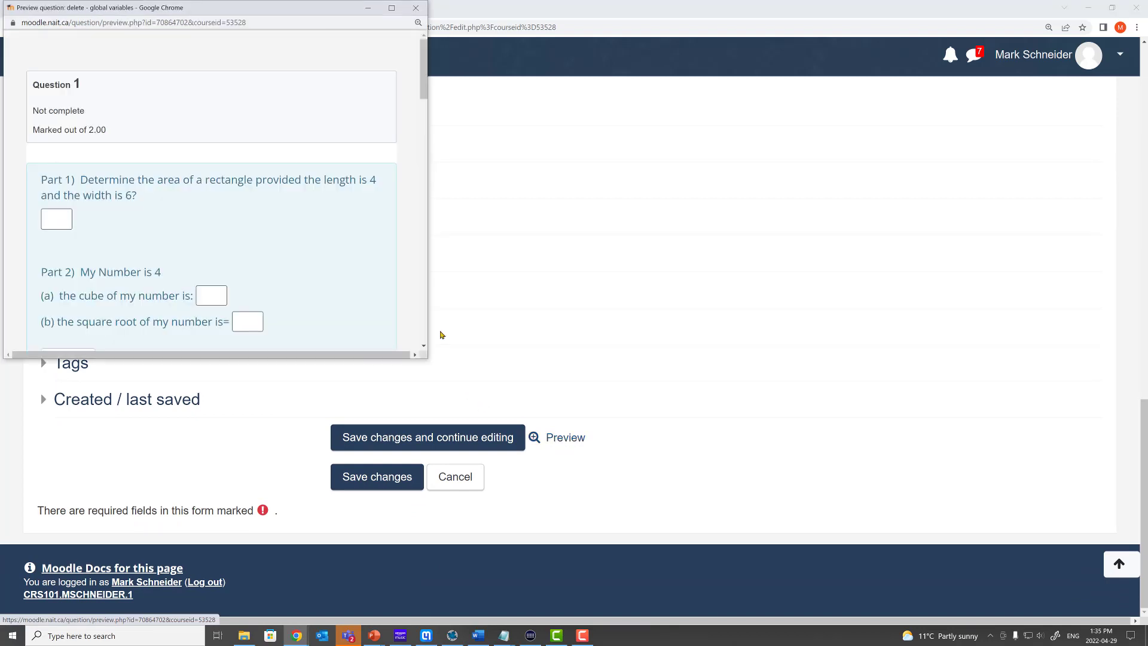
left_click(392, 8)
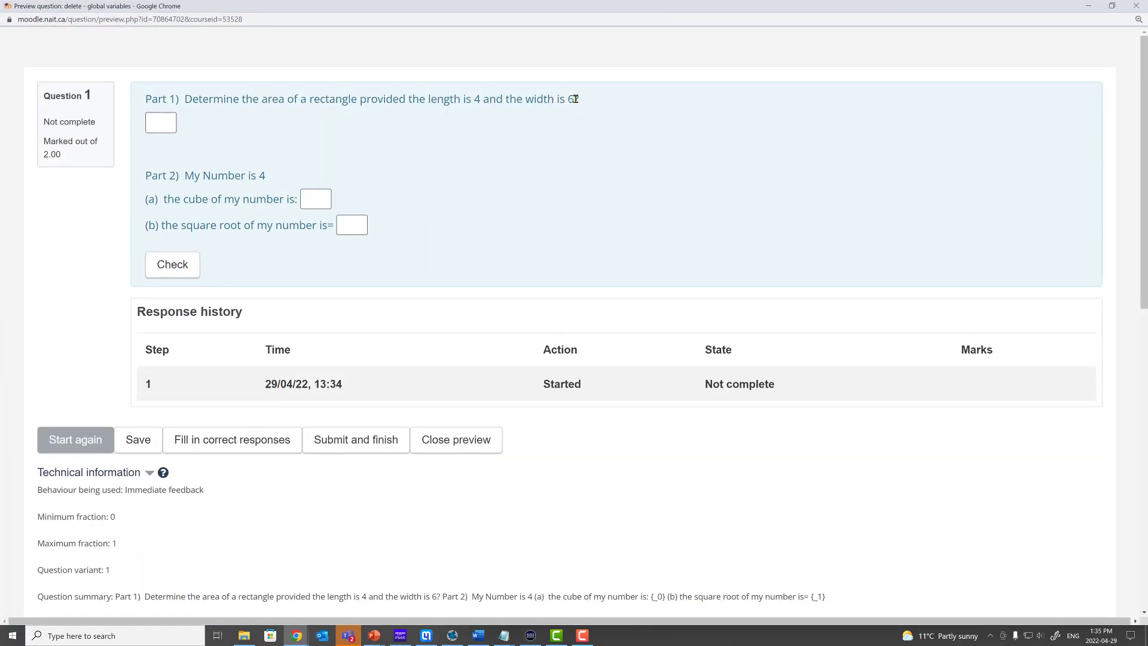
left_click(164, 124)
type("24")
Enter 64 and 2 for Part 2, check them for 2.00 out of 2.00, and close the preview.
left_click(313, 199)
type("674")
key("BackSpace")
key("BackSpace")
type("4")
key("Tab")
type("2")
key("Tab")
key("Return")
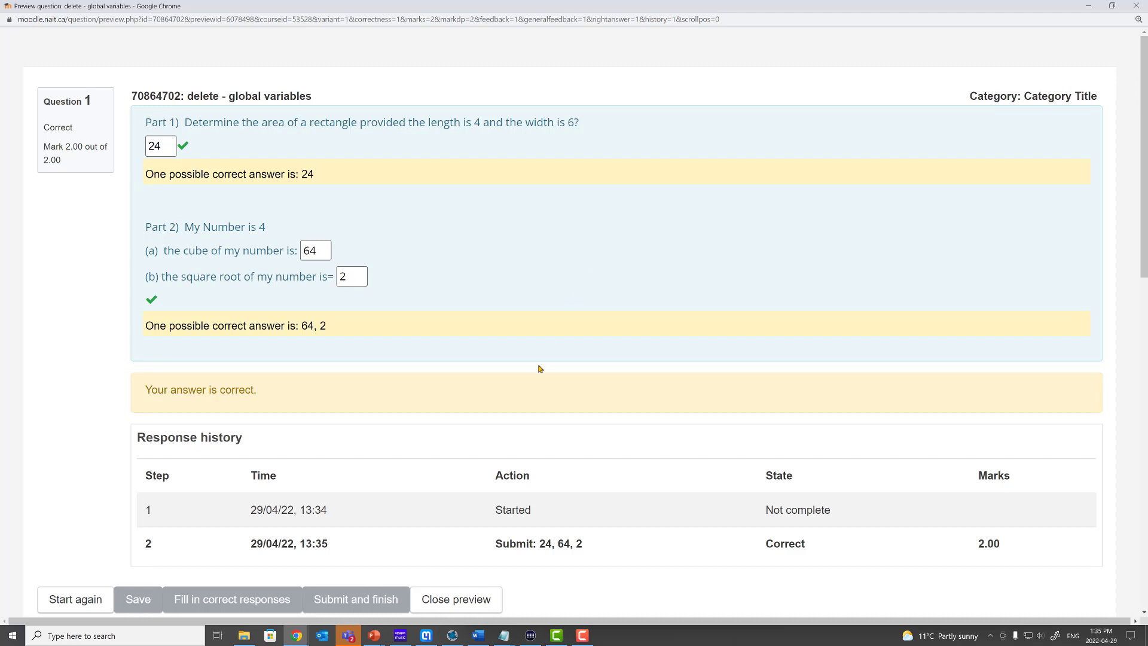
left_click(475, 600)
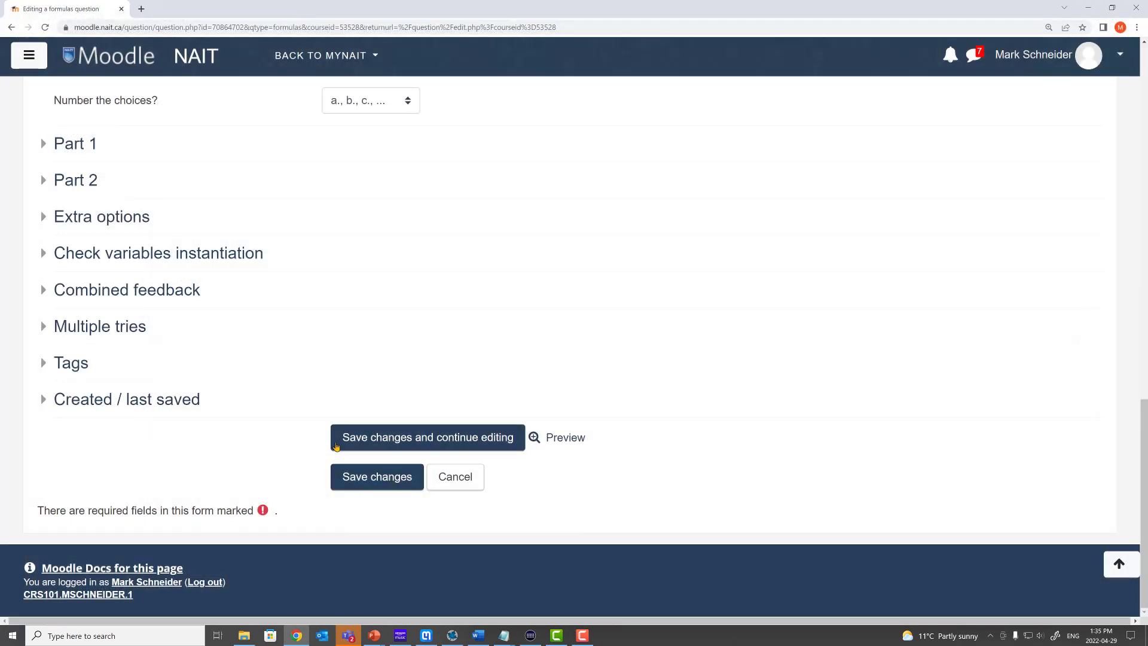
Append convertMark=rad2deg(pi()/4); on a new line below sqrtMyNum in Global variables.
scroll(235, 399, "up", 5)
scroll(235, 399, "up", 10)
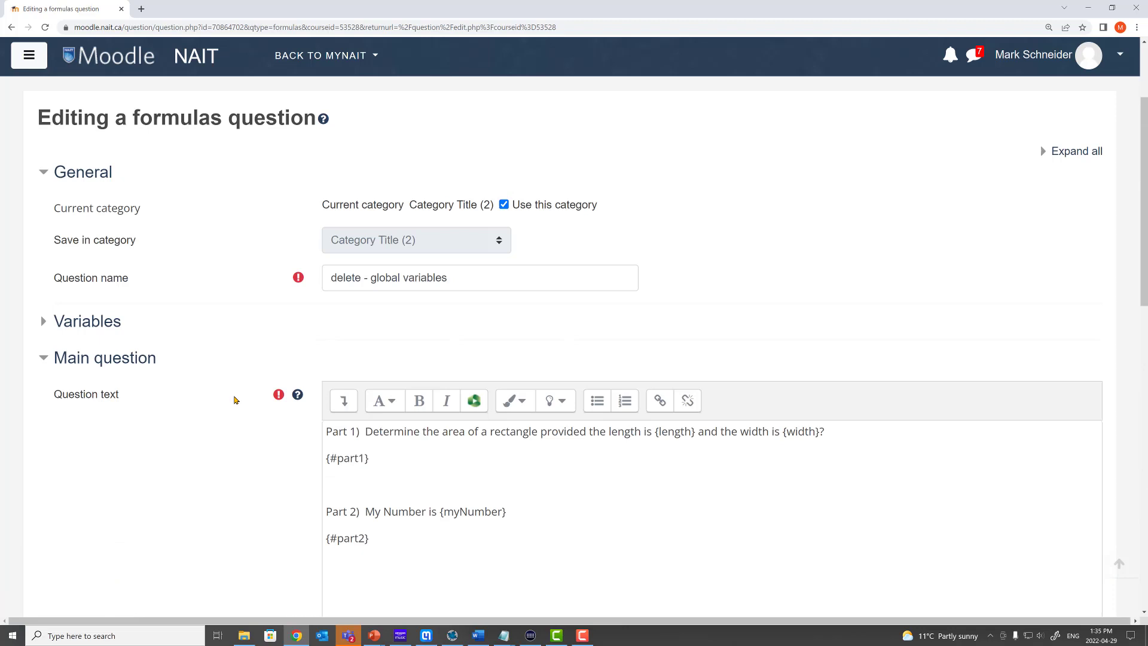
left_click(87, 464)
scroll(359, 408, "down", 3)
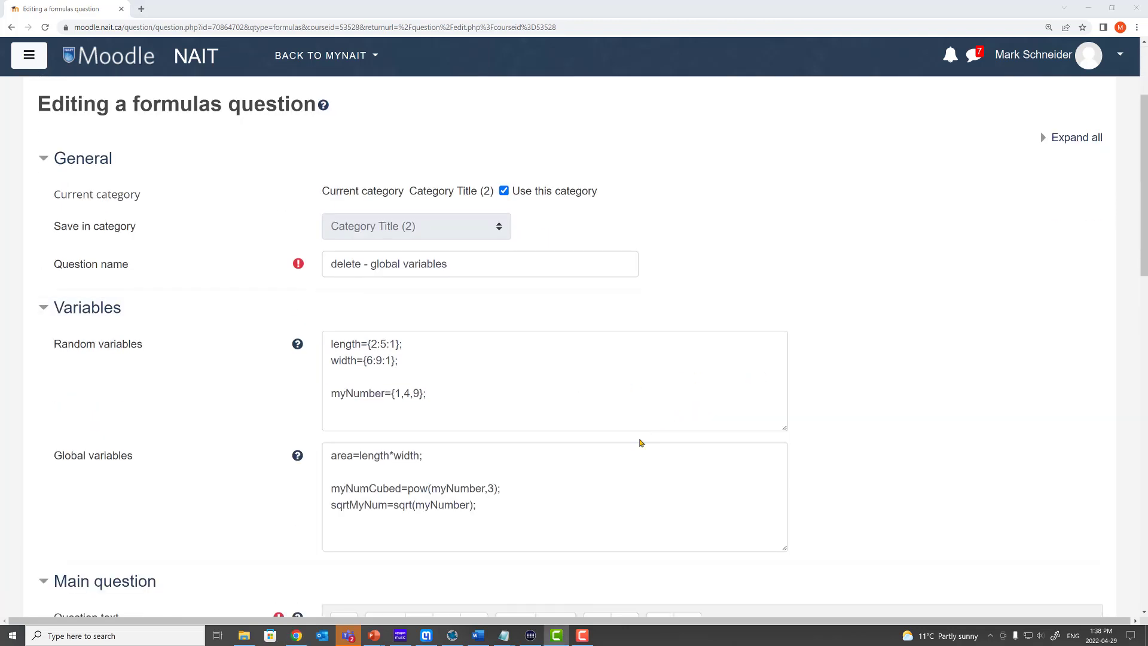
left_click(522, 510)
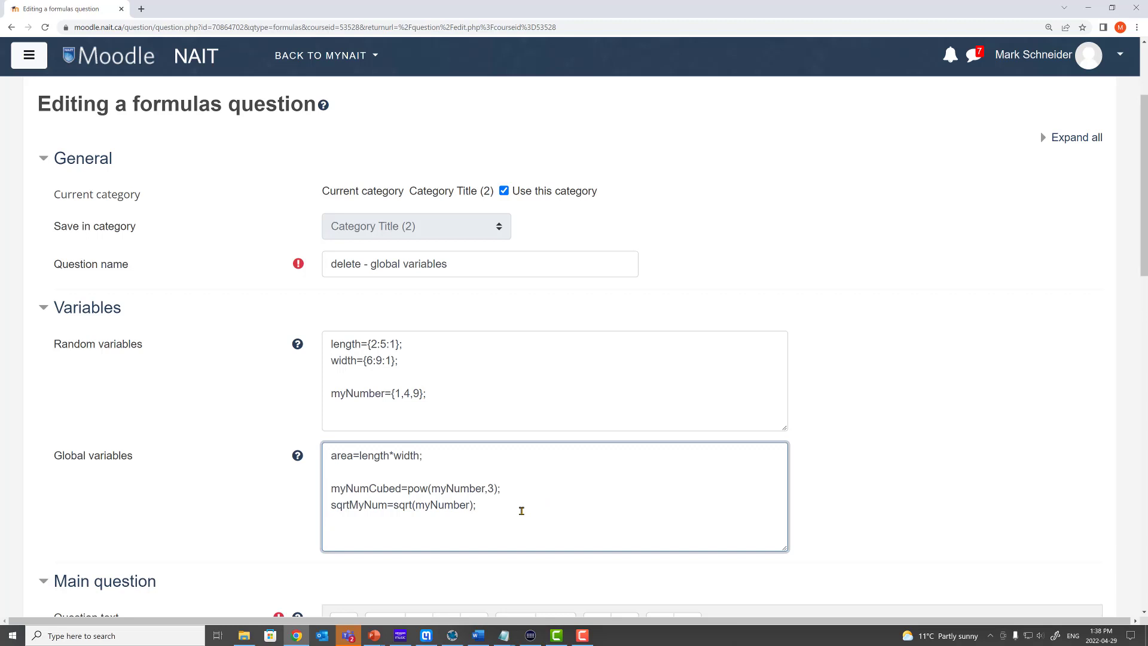
type("convertMark=rad2deg(pi()/4);")
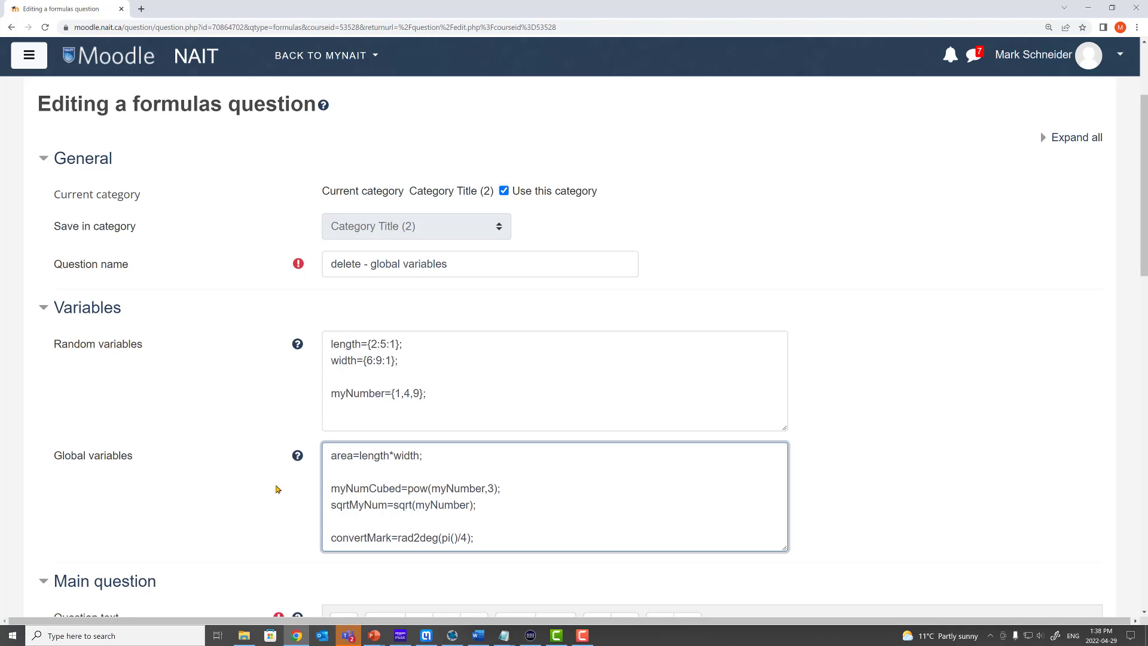
scroll(264, 479, "down", 2)
Add a paragraph below {#part2}: 'Question#3) \(\frac{\pi}{4}\) converted to a degre measure is?{#part3}'.
scroll(258, 475, "down", 2)
left_click(372, 500)
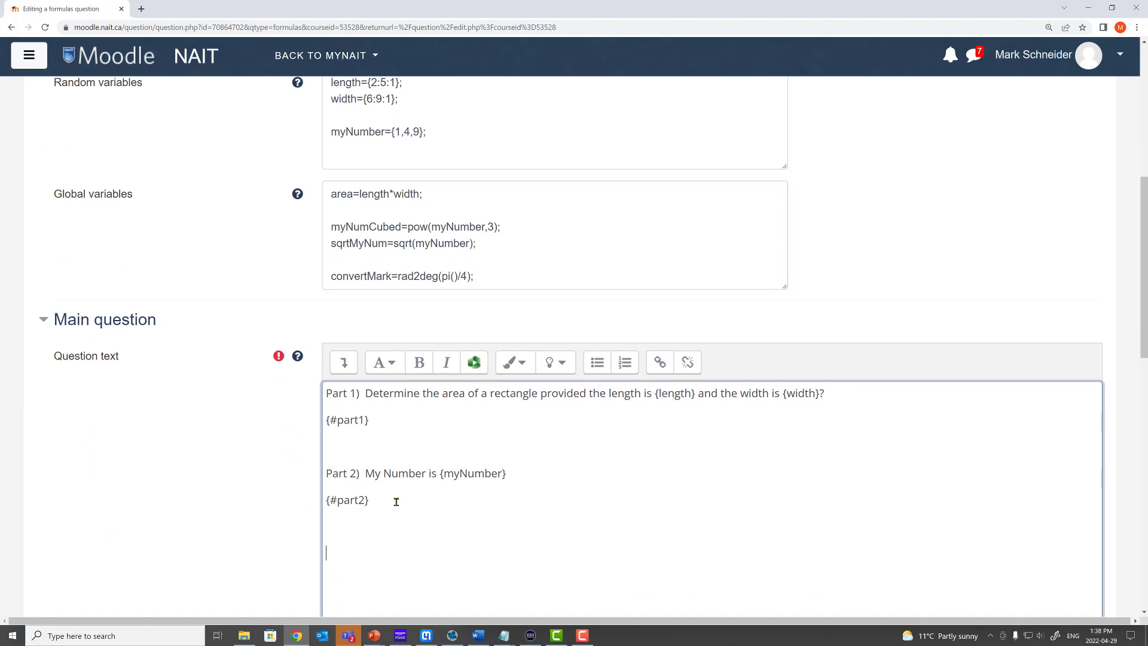
key("Return")
key("Return")
type("Question#3)  \\(\\fr")
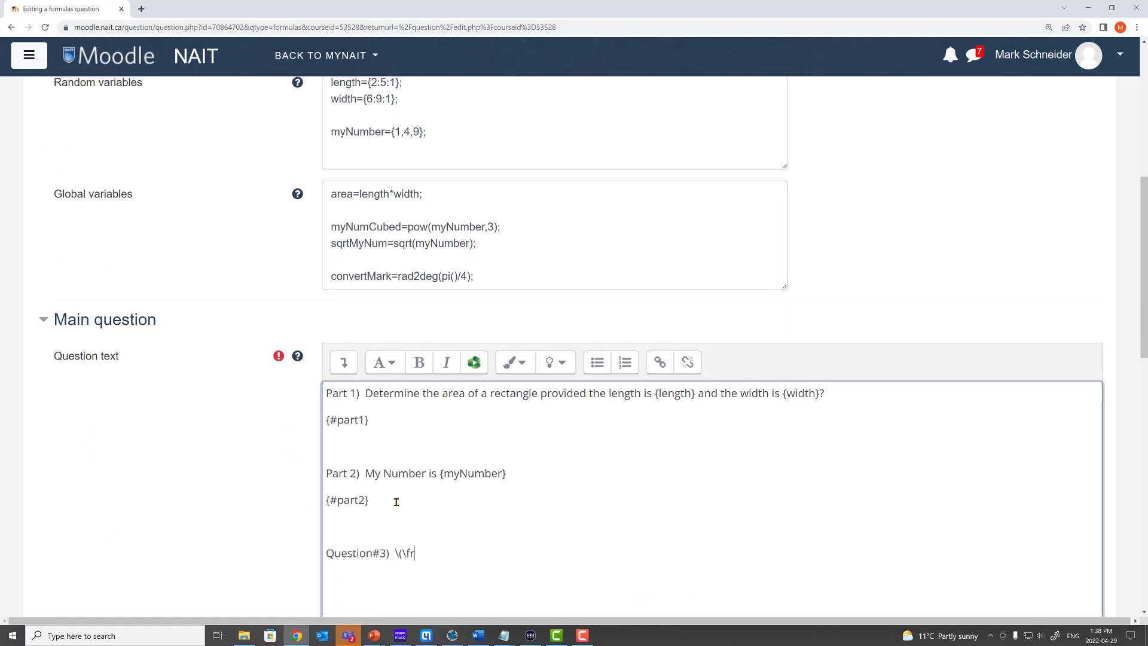
type("ac{\\pi}{4}\\) converted to a deg")
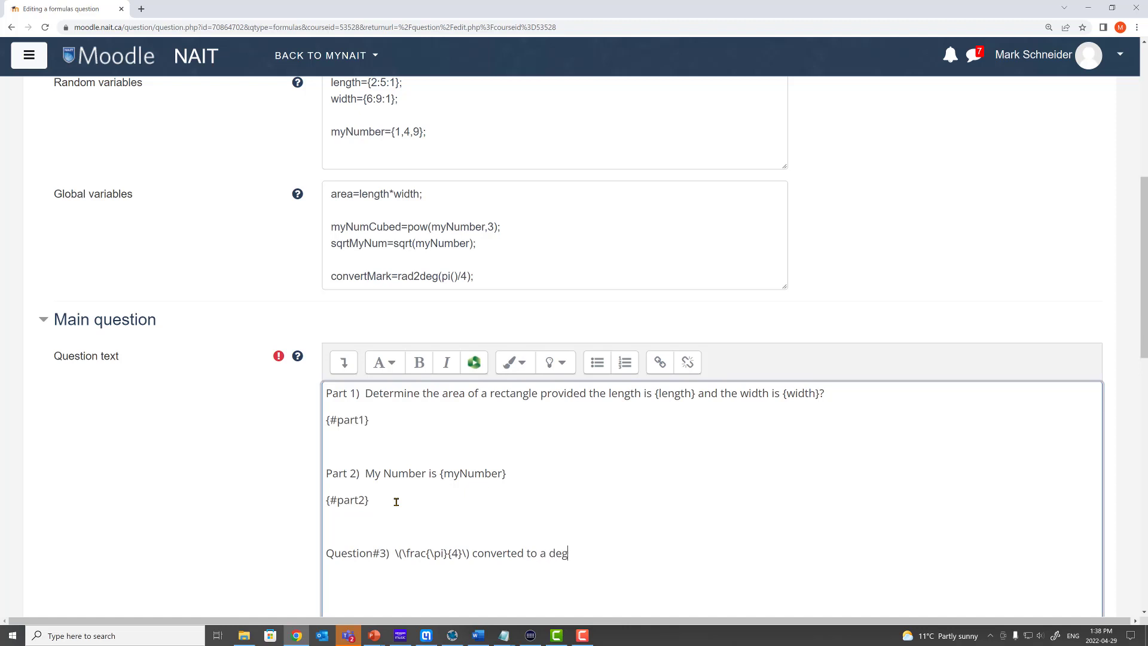
type("re measure is?{#part3}")
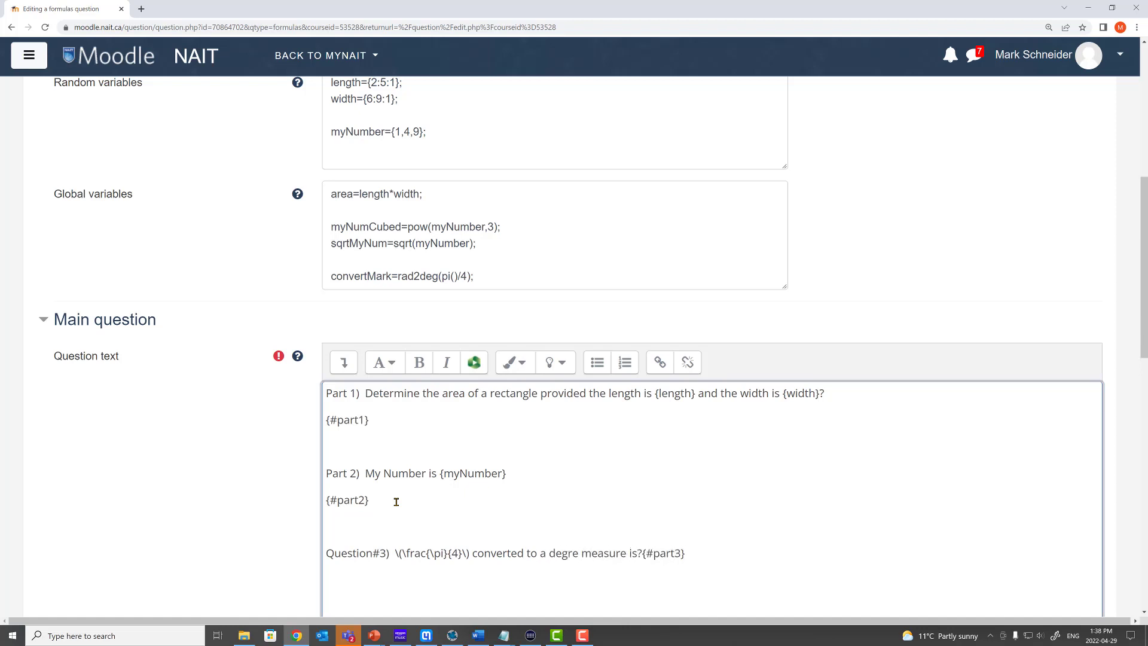
Move {#part3} to its own line, correct 'degre' to 'degree', and change 'Question' to 'Part'.
left_click(643, 553)
key("Return")
left_click(579, 553)
type("e")
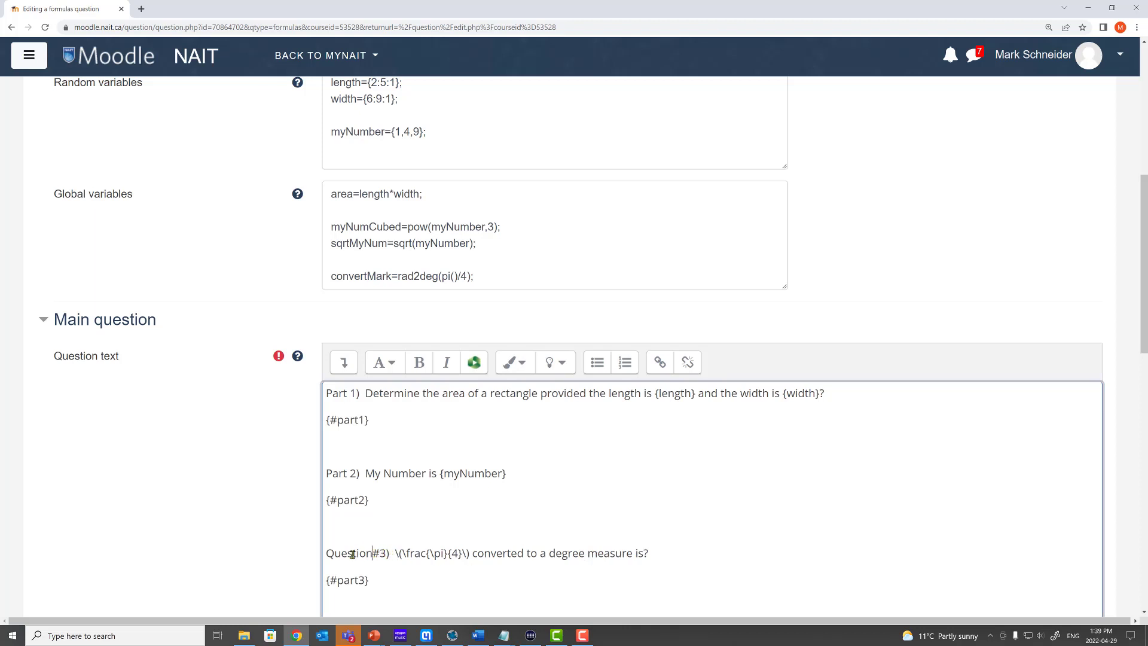
double_click(352, 552)
type("Part")
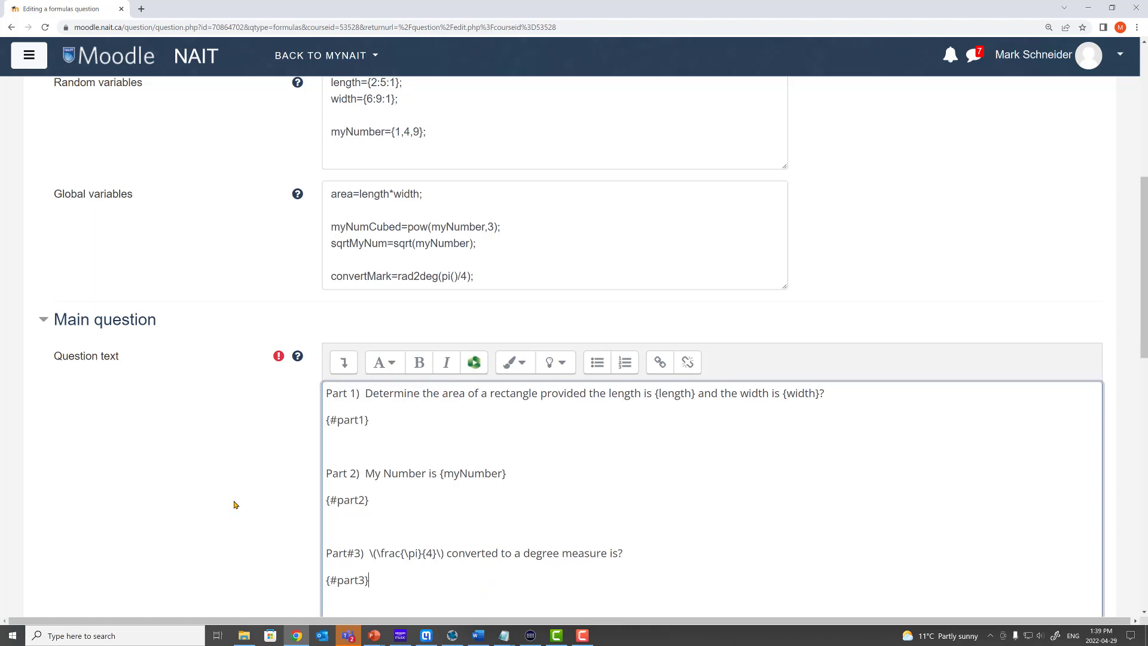
scroll(202, 470, "down", 7)
Add blank settings for two more parts and expand the Part 3 section.
scroll(201, 469, "down", 2)
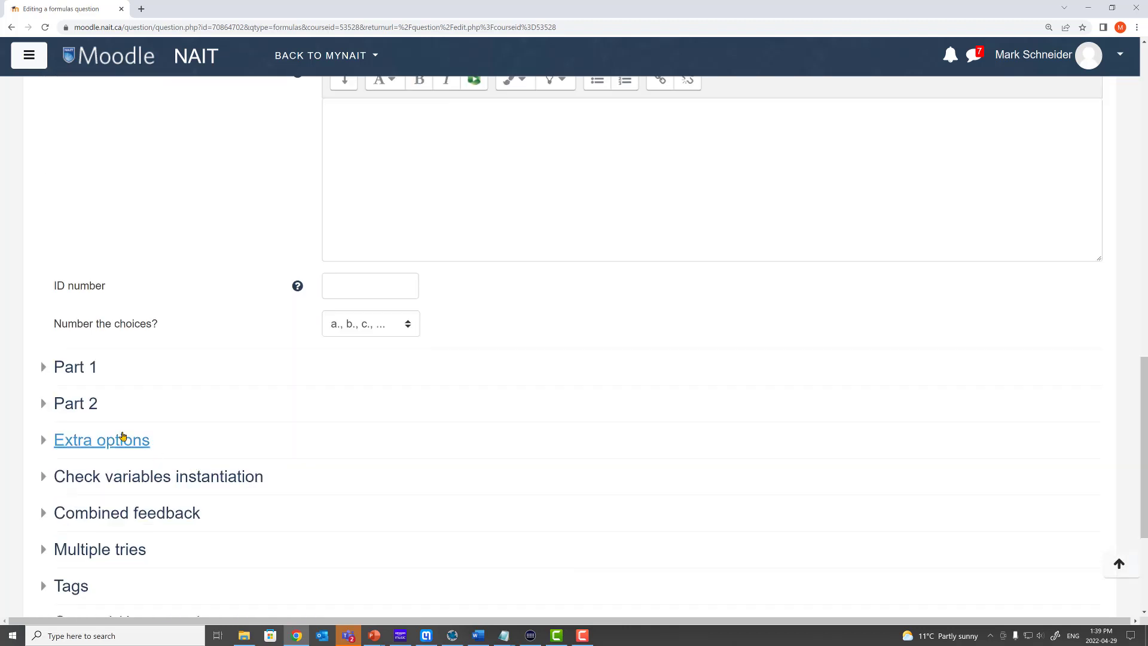
left_click(84, 403)
scroll(269, 448, "down", 5)
scroll(270, 448, "down", 2)
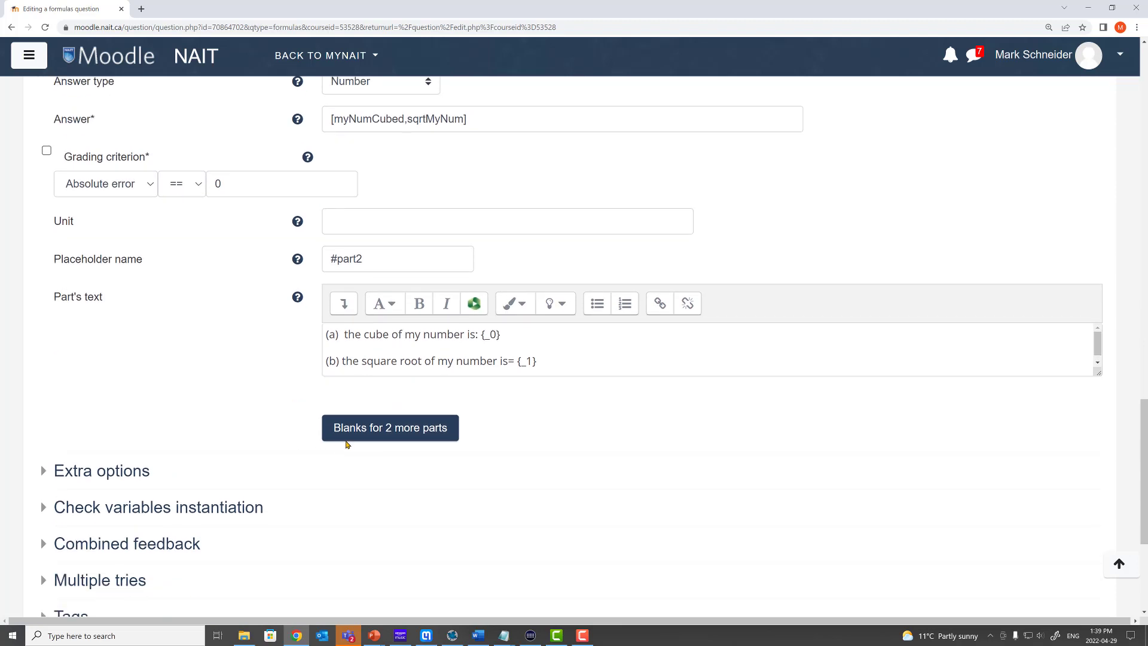
left_click(372, 429)
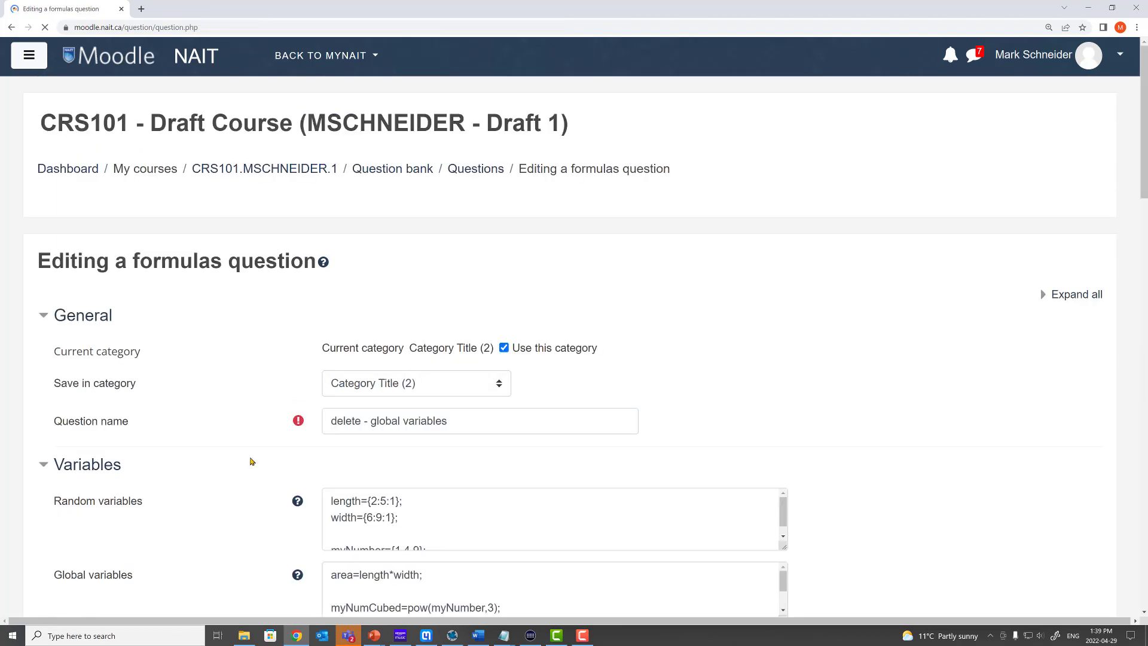
scroll(249, 471, "down", 18)
scroll(88, 453, "down", 9)
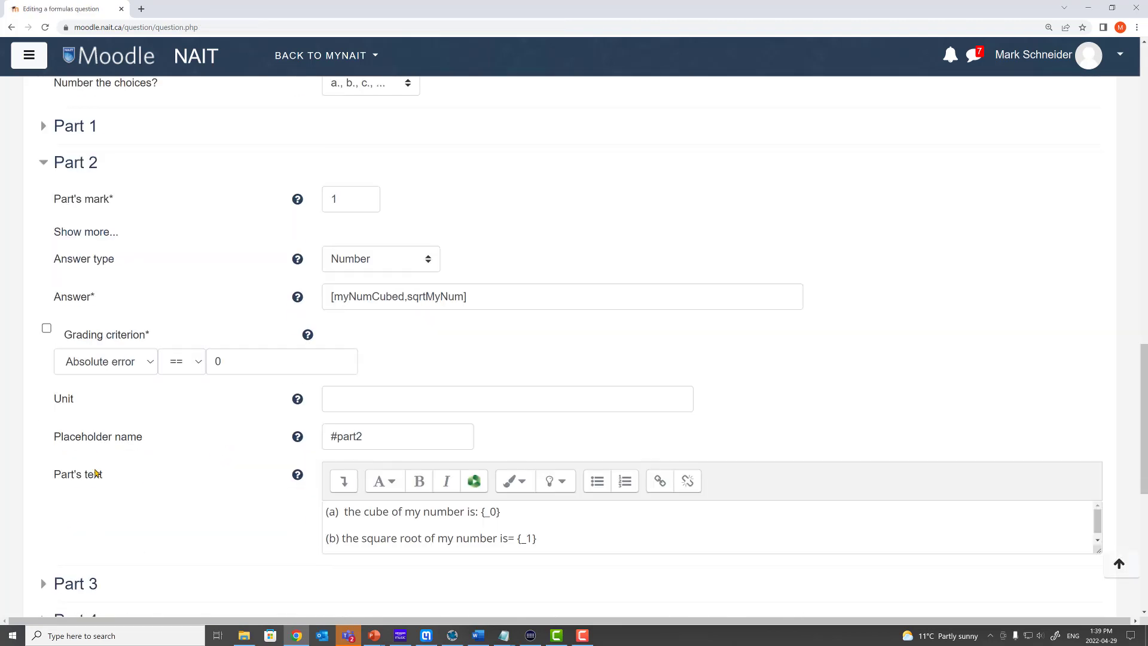
left_click(38, 326)
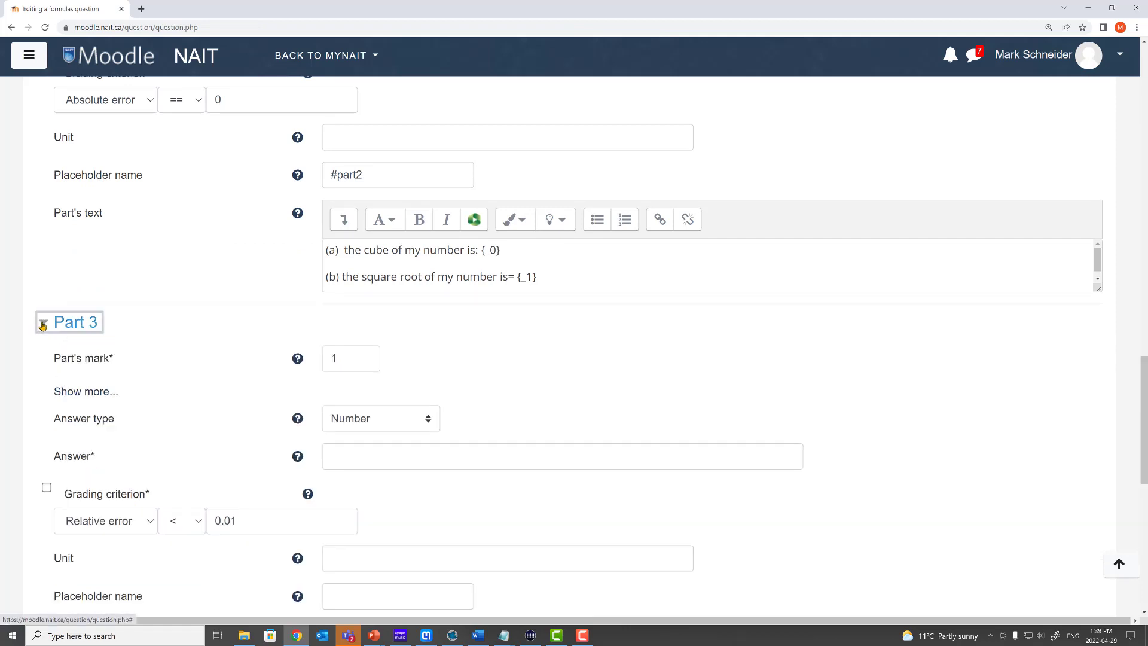
Give Part 3 placeholder #part3, answer convertMark, and grading Absolute error == 0.
scroll(150, 383, "down", 2)
left_click(344, 496)
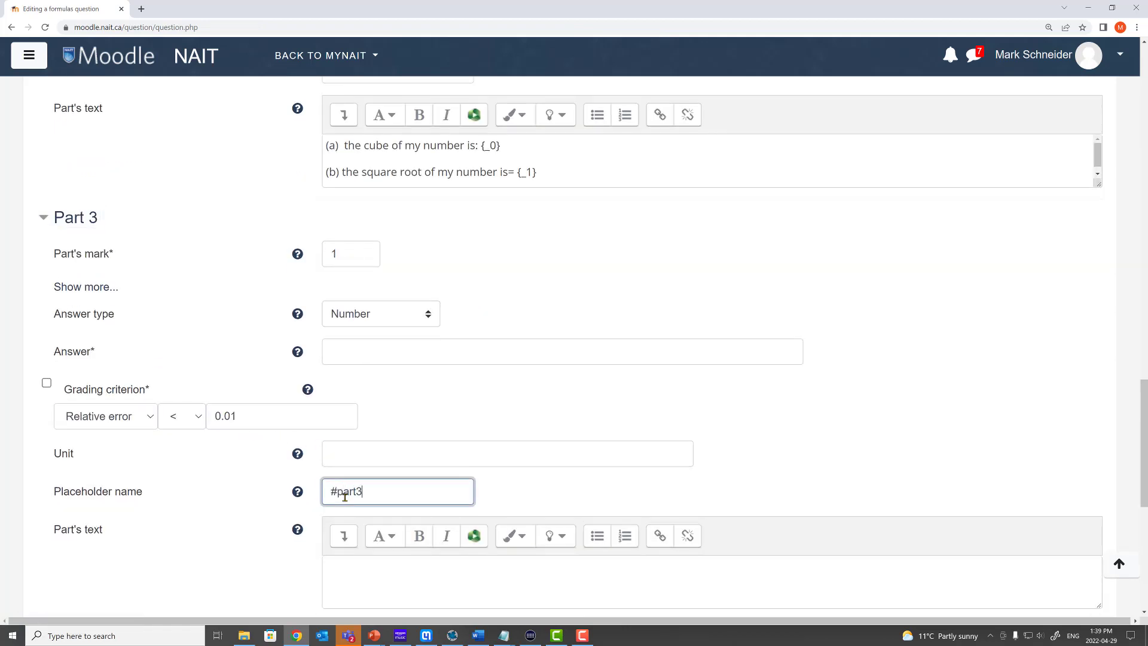
left_click(351, 351)
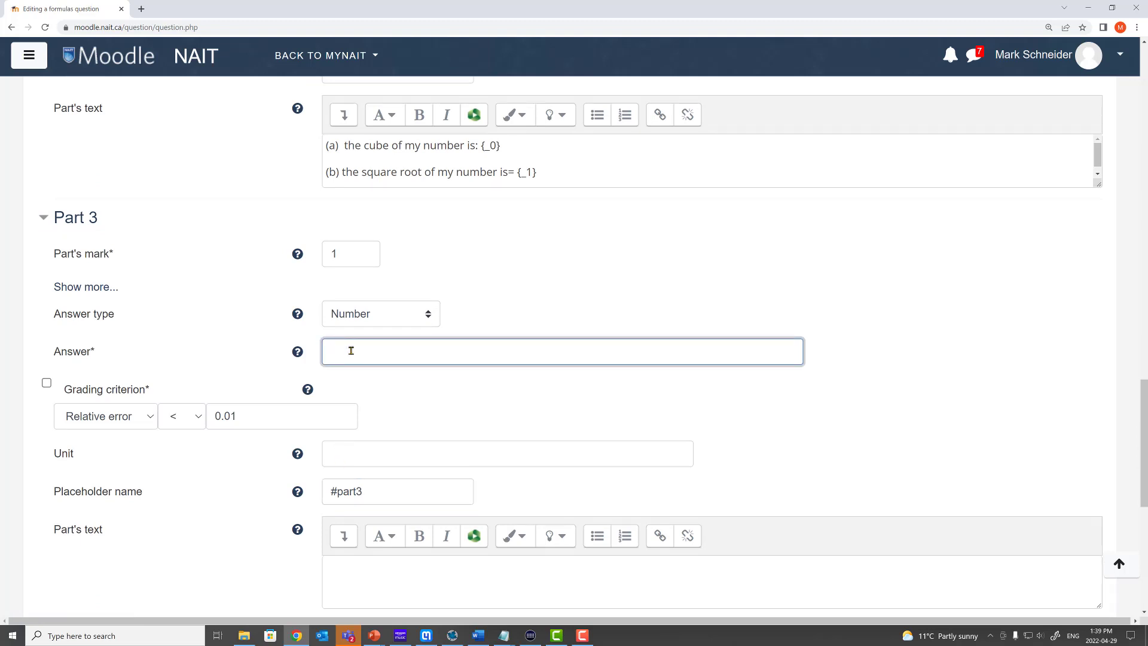
type("convertMark")
left_click(149, 418)
left_click(150, 446)
left_click(192, 421)
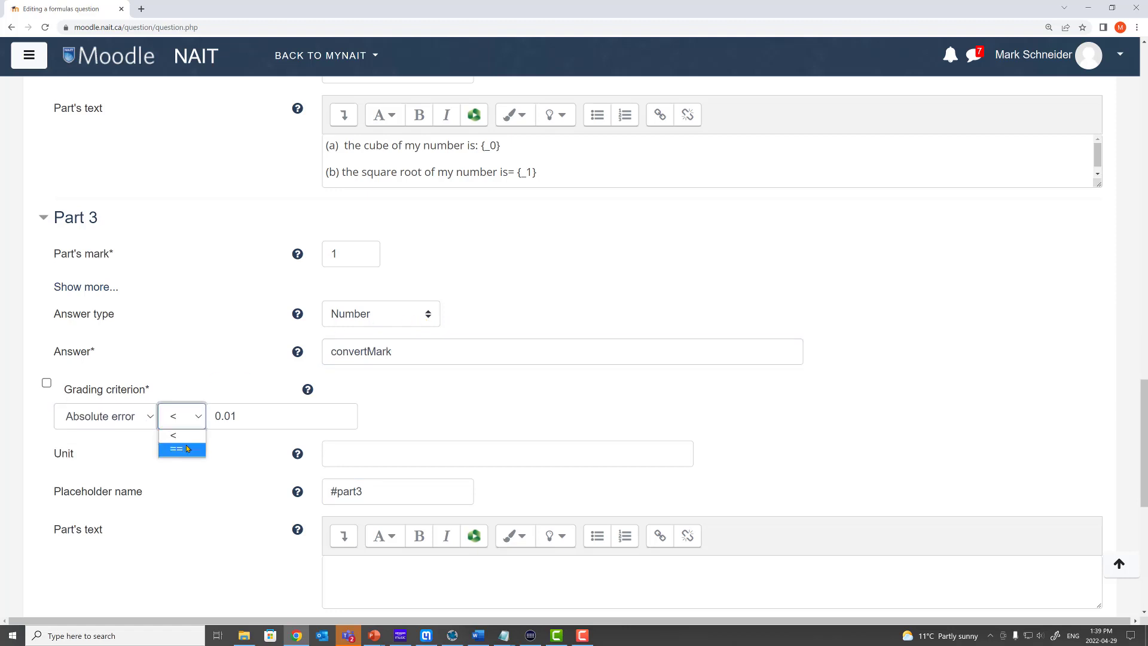
left_click(197, 436)
double_click(247, 417)
type("0")
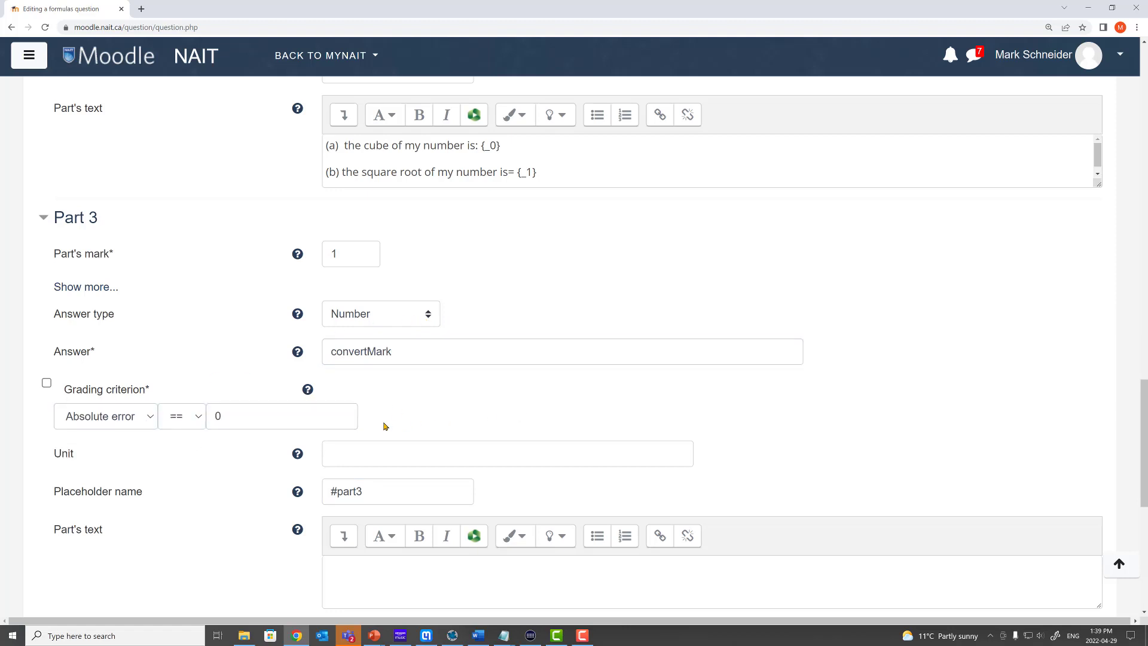
scroll(384, 425, "down", 7)
Save the question and open its preview in a maximized window.
left_click(439, 443)
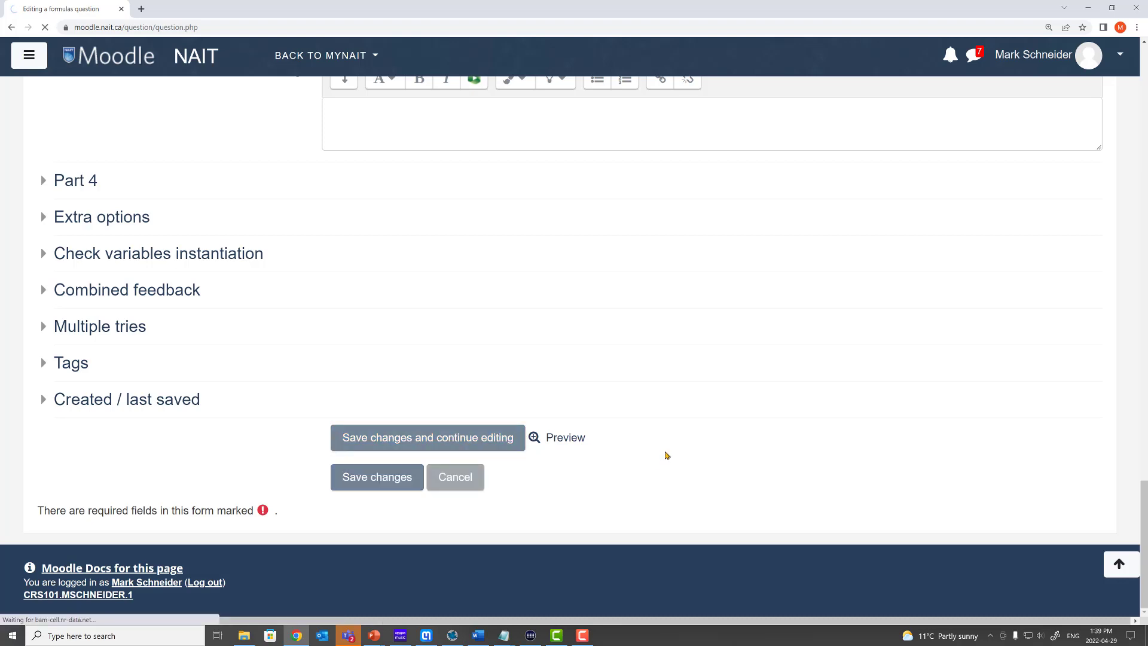
scroll(436, 464, "down", 20)
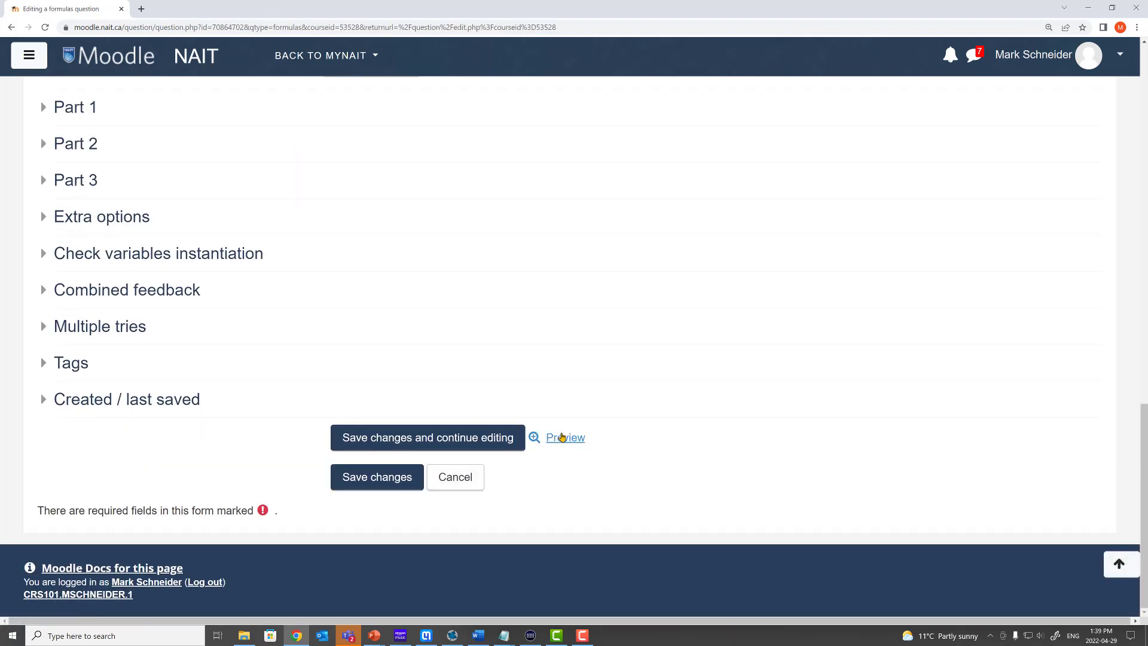
left_click(562, 437)
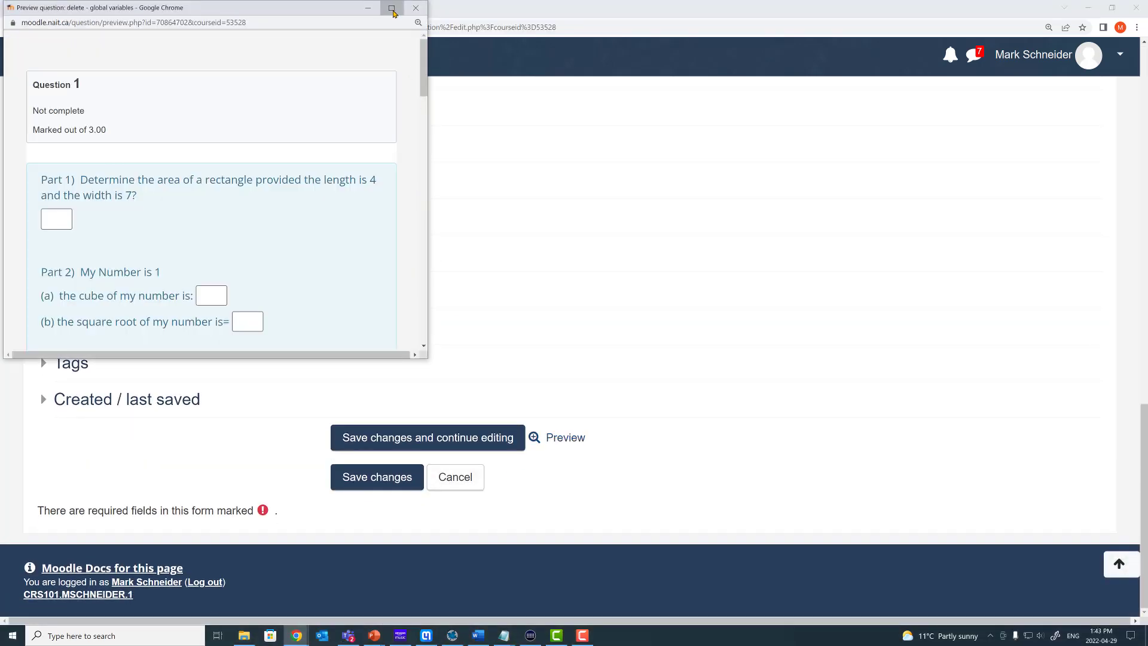
left_click(392, 9)
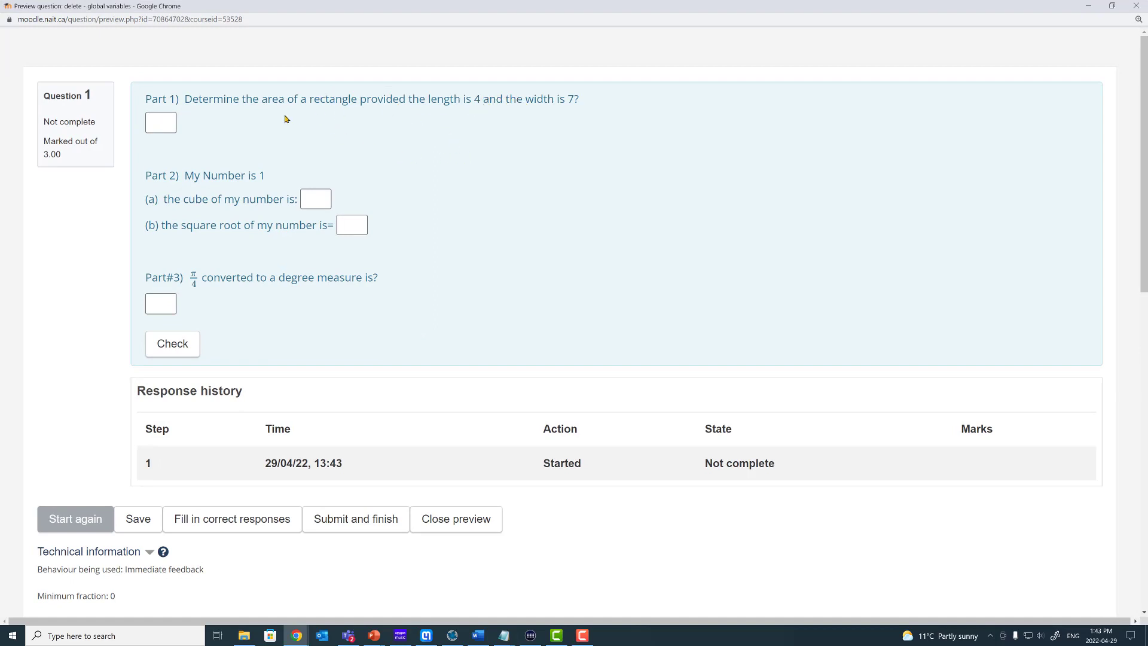
Answer 28, 1, 1 and 45 and submit them, scoring 3.00 out of 3.00.
left_click(151, 124)
type("28")
left_click(312, 199)
type("1")
left_click(358, 225)
type("1")
left_click(159, 302)
type("45")
left_click(186, 338)
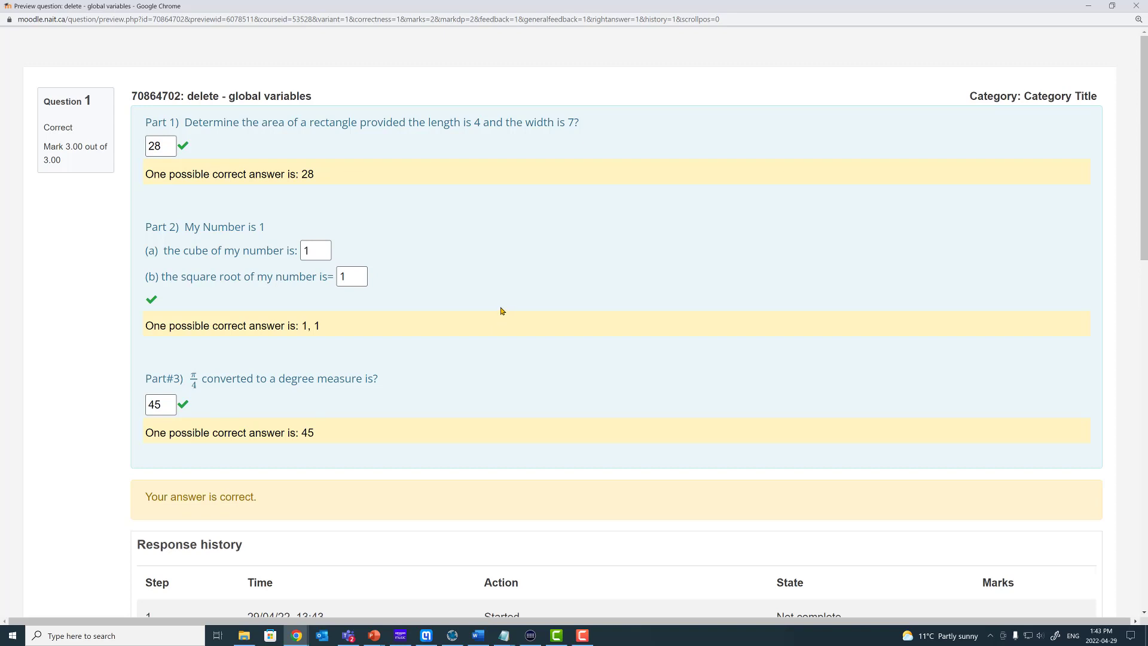
left_click(1133, 8)
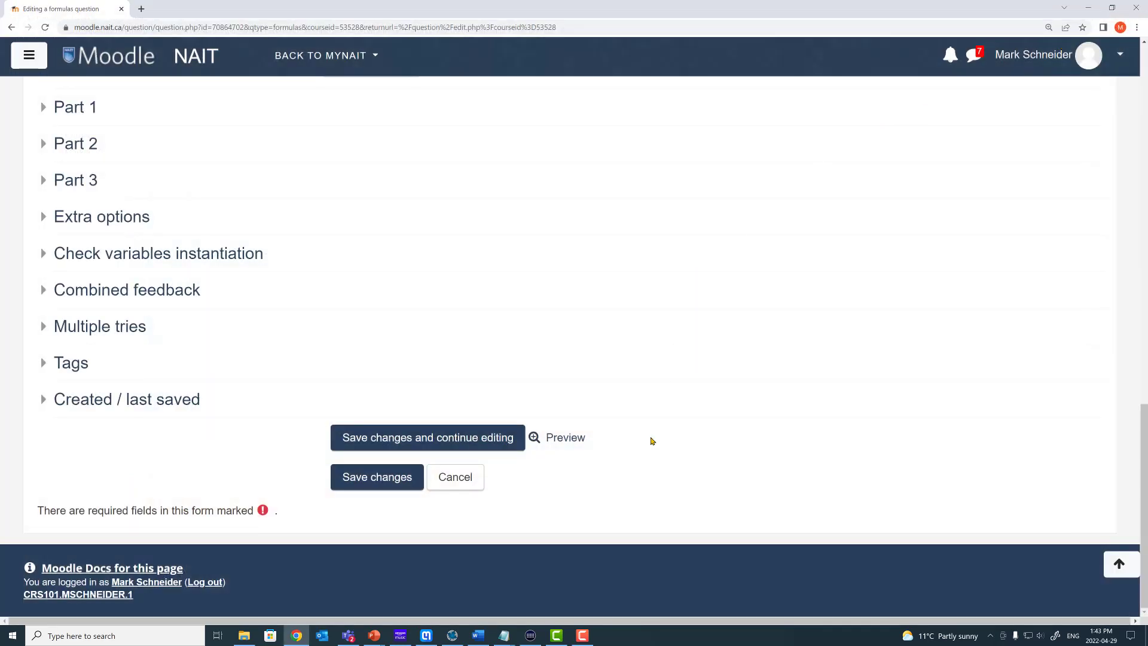
scroll(1144, 469, "up", 15)
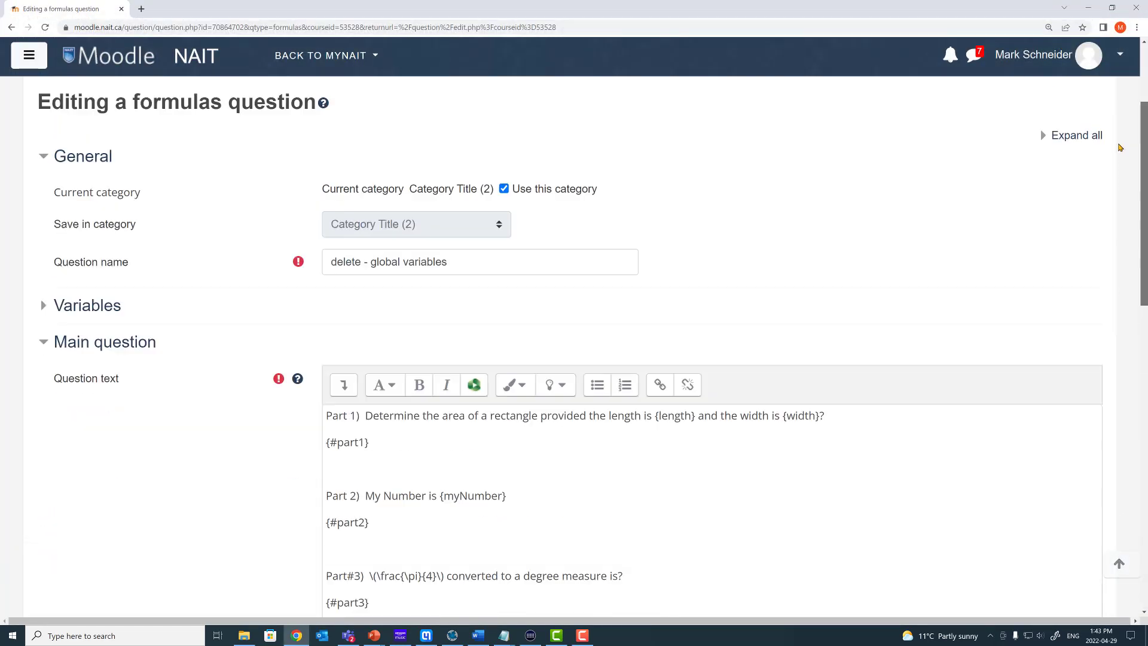